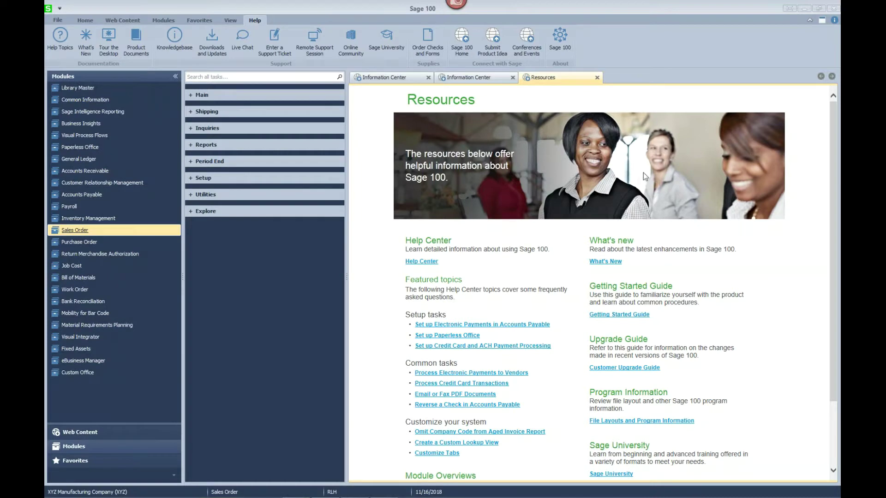
- Accept Sales Order Options, then review the Shipping Setup Entry tab consolidation settings and accept
click(203, 178)
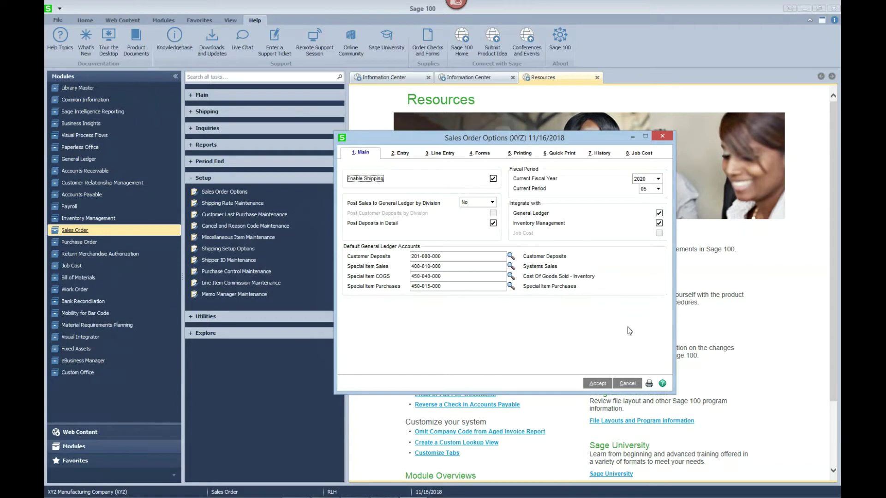
click(598, 386)
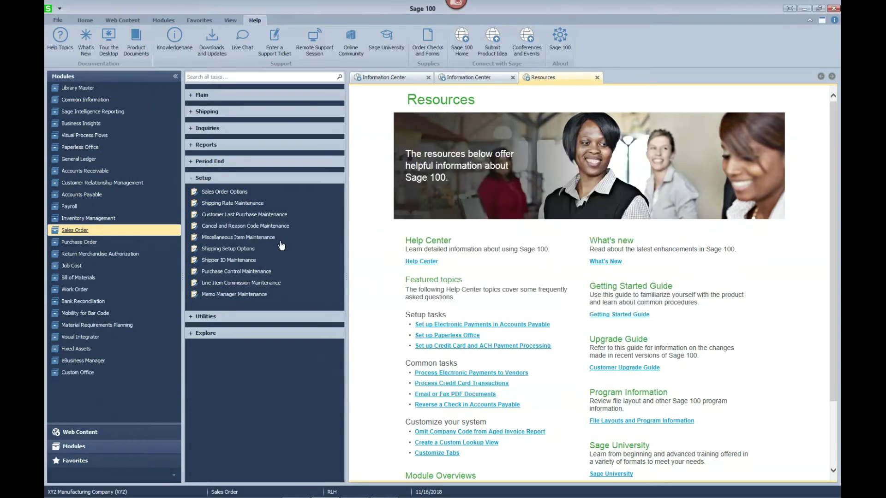
click(224, 249)
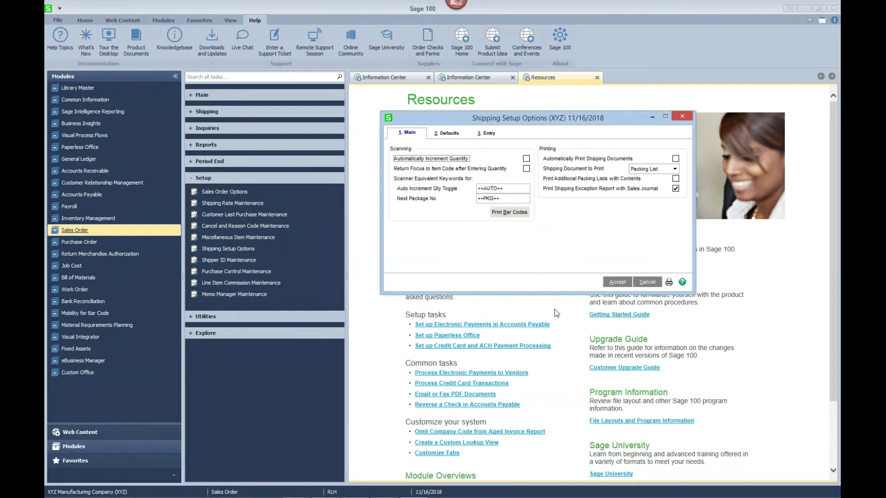
click(488, 136)
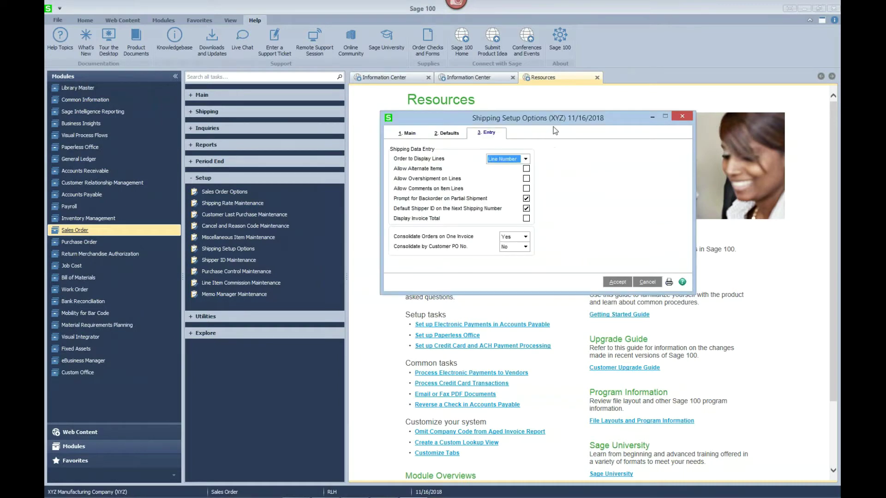
drag(555, 123, 354, 107)
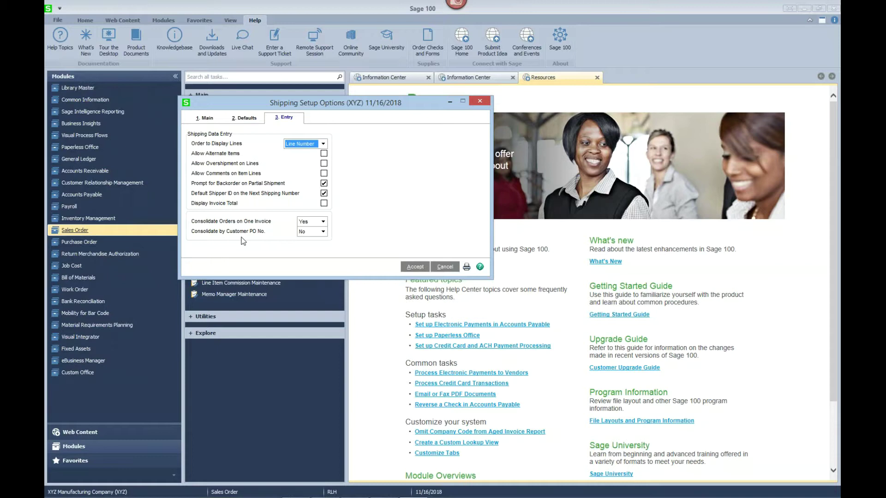
click(414, 267)
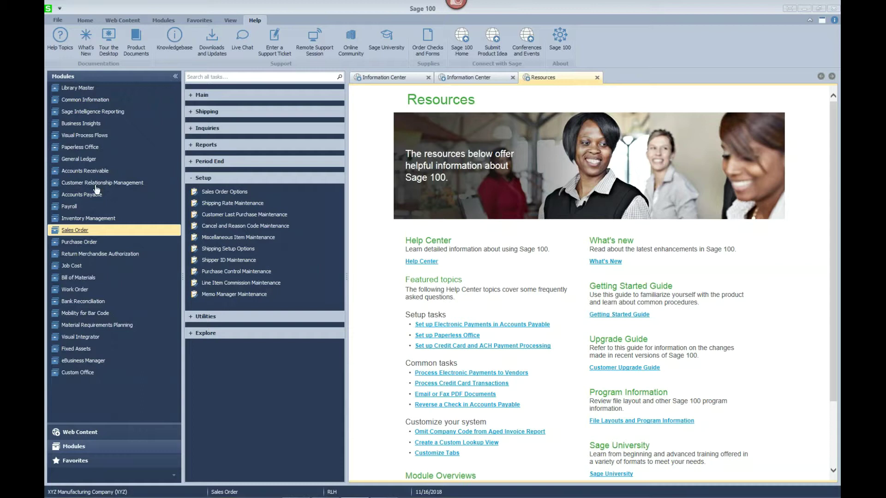
- Collapse the Setup tasks and launch Shipping Data Entry from the Shipping task group
click(190, 177)
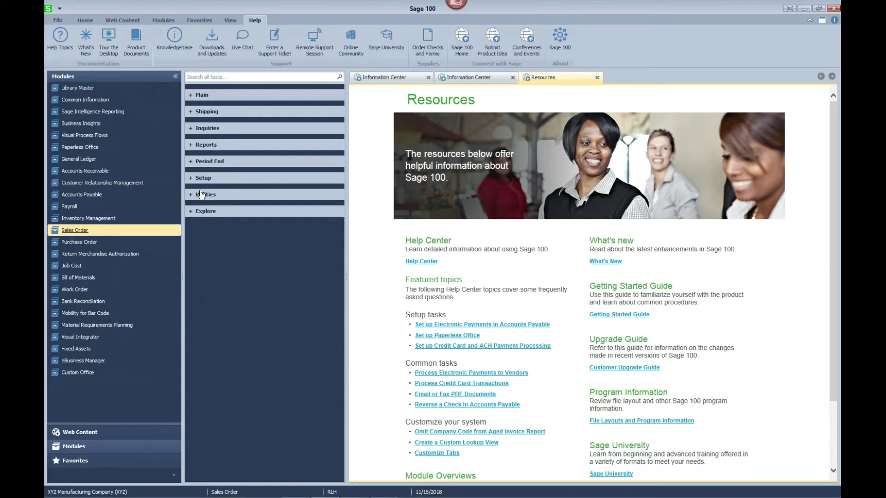
click(203, 113)
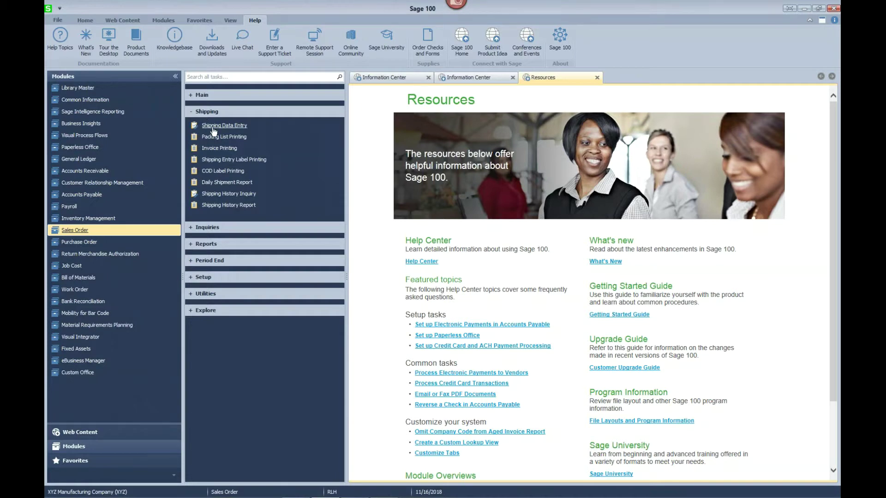
click(212, 128)
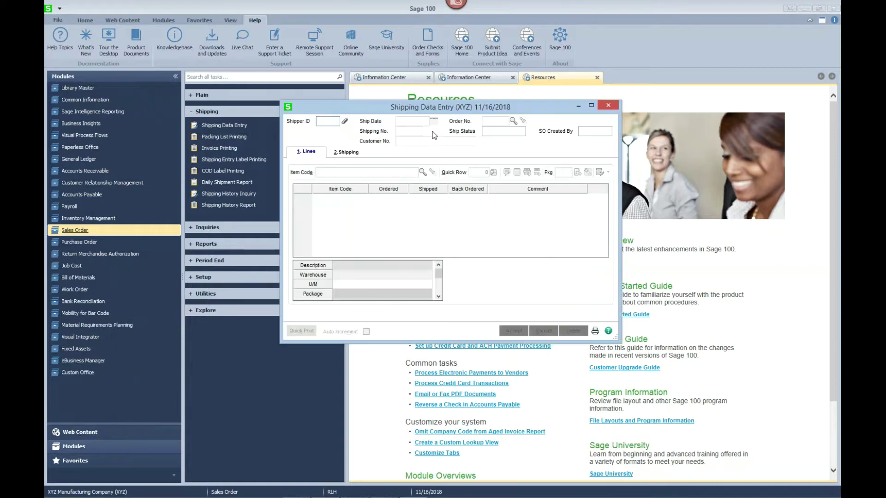
- Load sales order 0000013 for shipping under shipper ID 123
drag(412, 107, 482, 129)
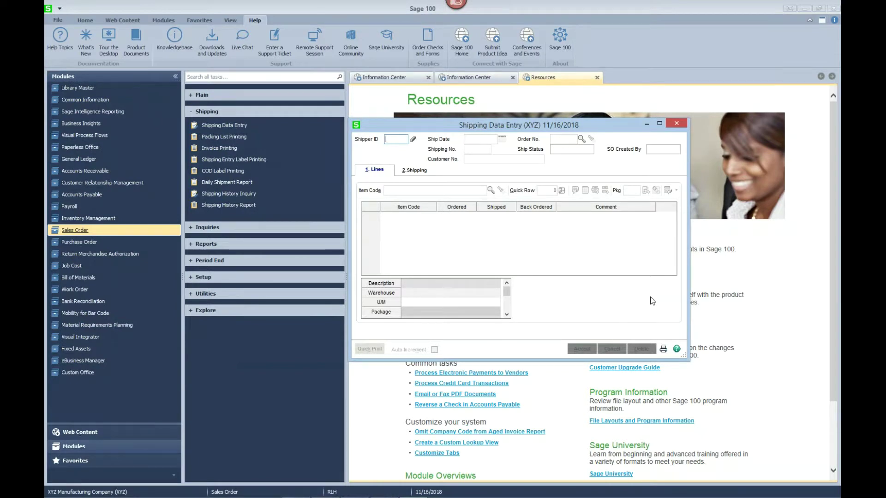
text(123)
key(Tab)
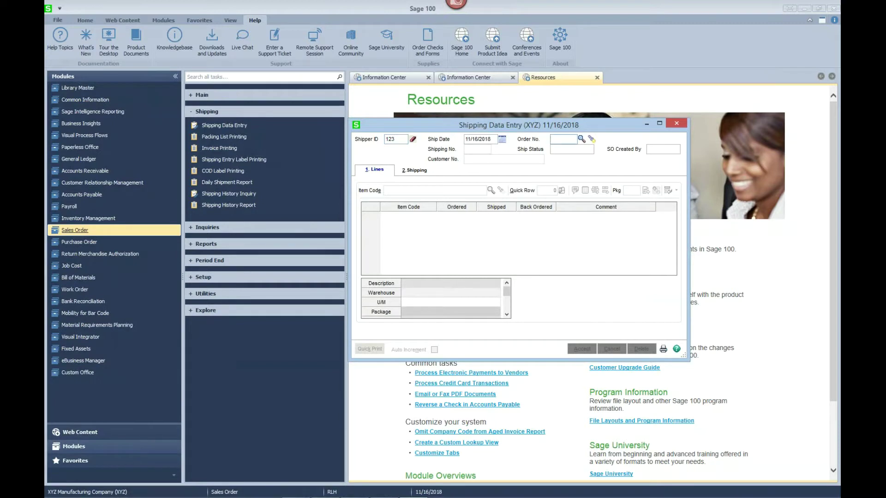
text(13)
key(Tab)
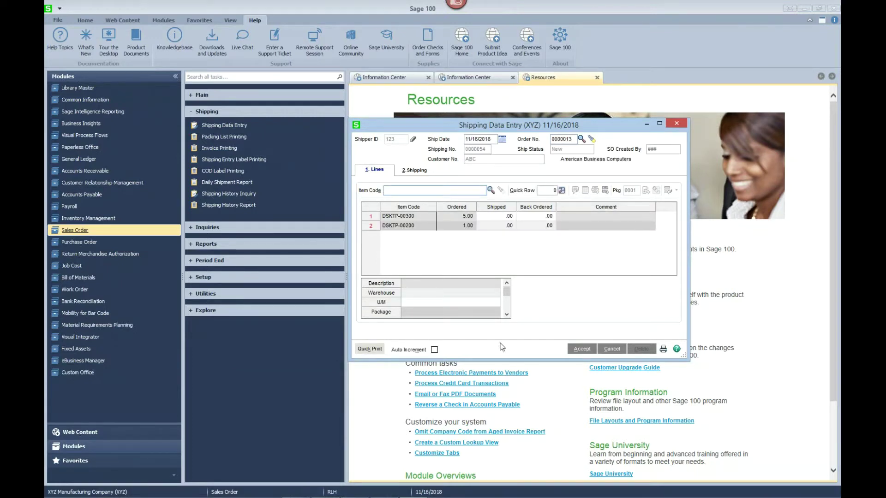
- Ship 5 of DSKTP-09300 and 1 of DSKTP-00200, with nothing back ordered
click(489, 217)
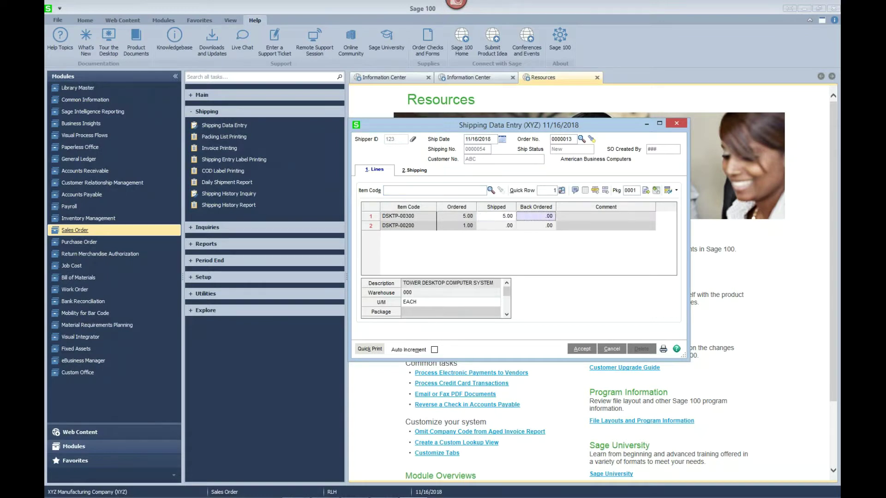
click(492, 227)
text(1)
key(Tab)
key(Tab)
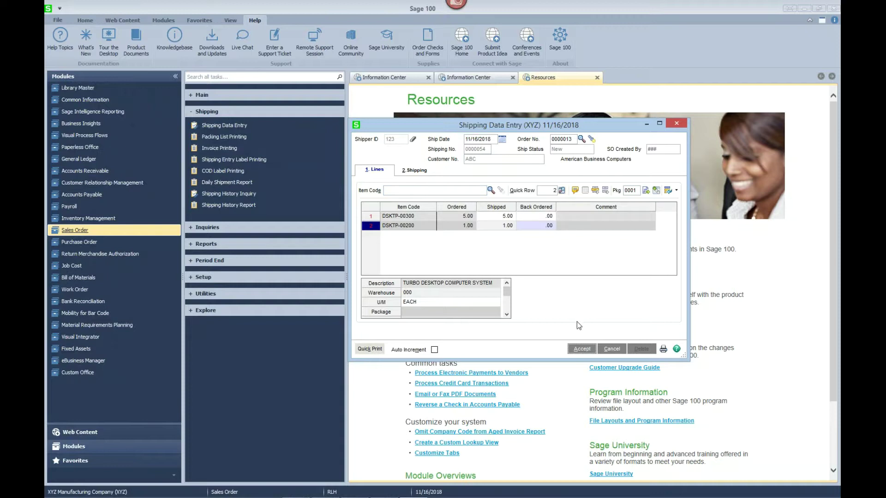
- Accept the shipment for order 0000013 and load sales order 0000015
click(585, 352)
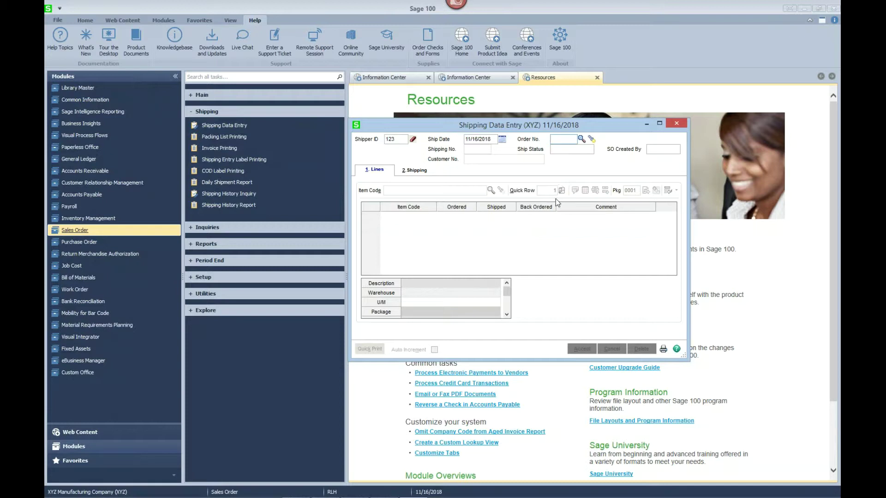
text(15)
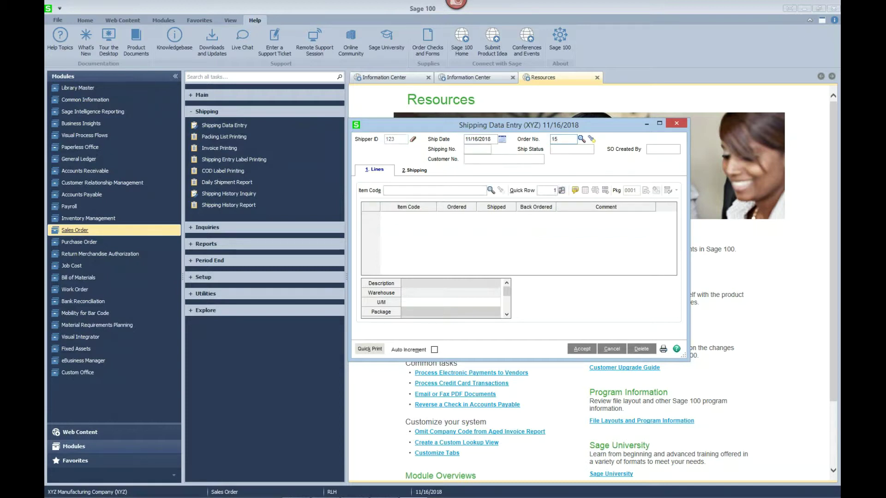
key(Tab)
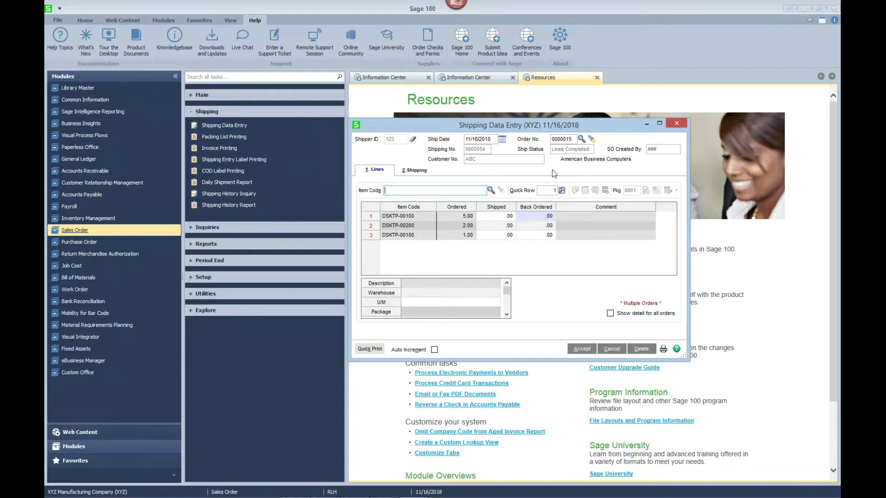
- Ship order 0000015's lines in full with quantities 5, 2 and 1, showing detail for all orders
click(507, 217)
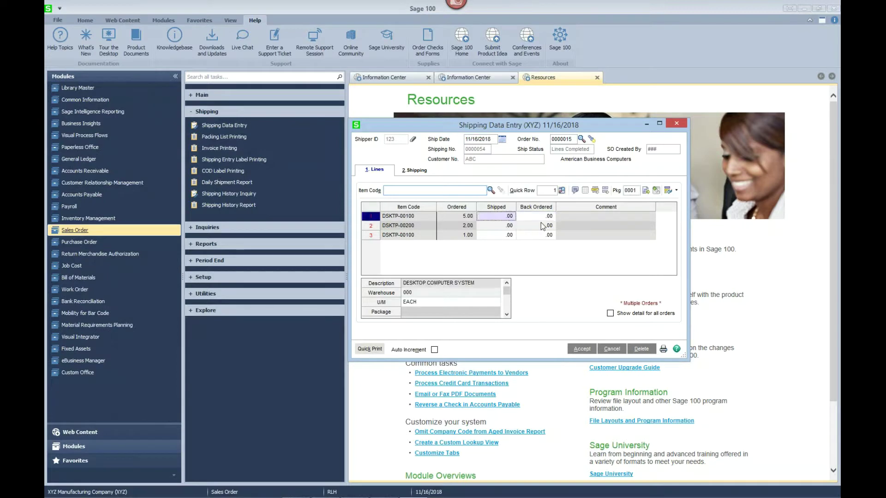
text(5)
key(Return)
text(2)
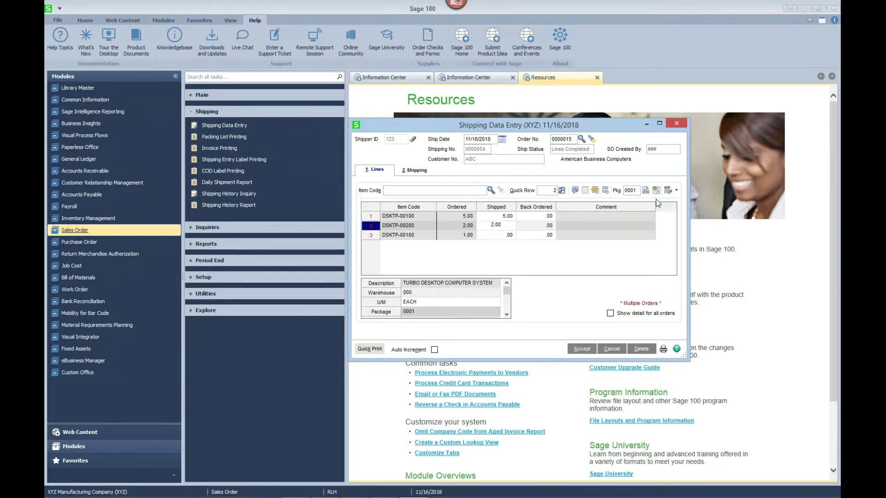
key(Return)
text(1)
key(Return)
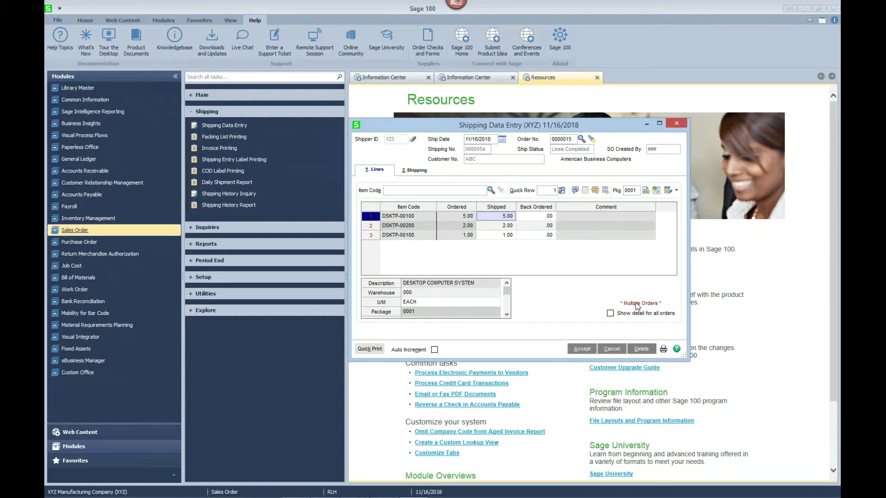
click(610, 313)
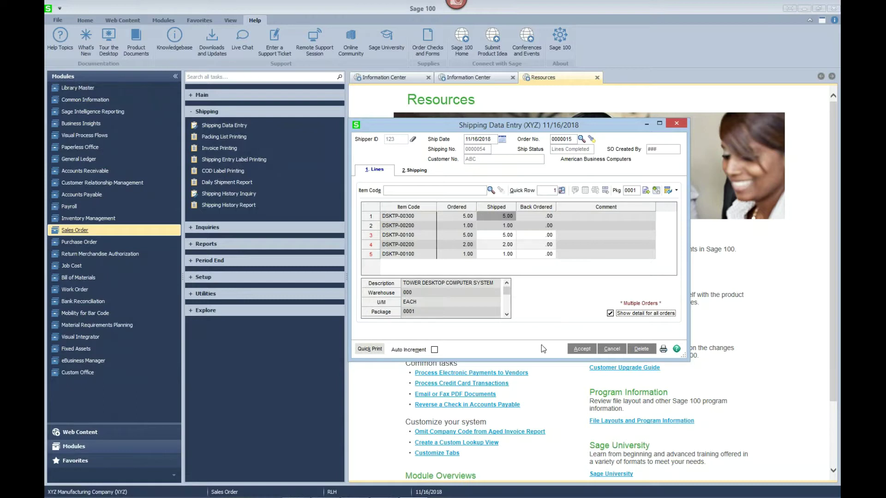
- Accept order 0000015's shipment, close Shipping Data Entry, and start Invoice Data Entry from Main
click(583, 351)
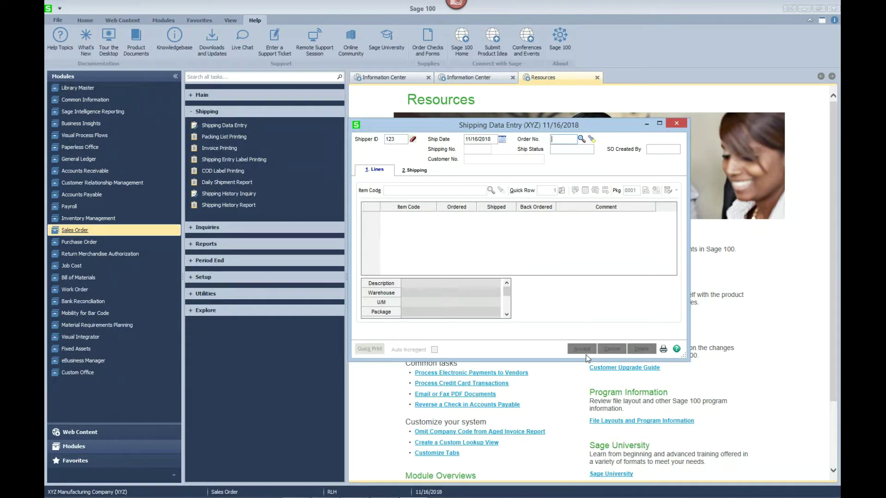
click(676, 122)
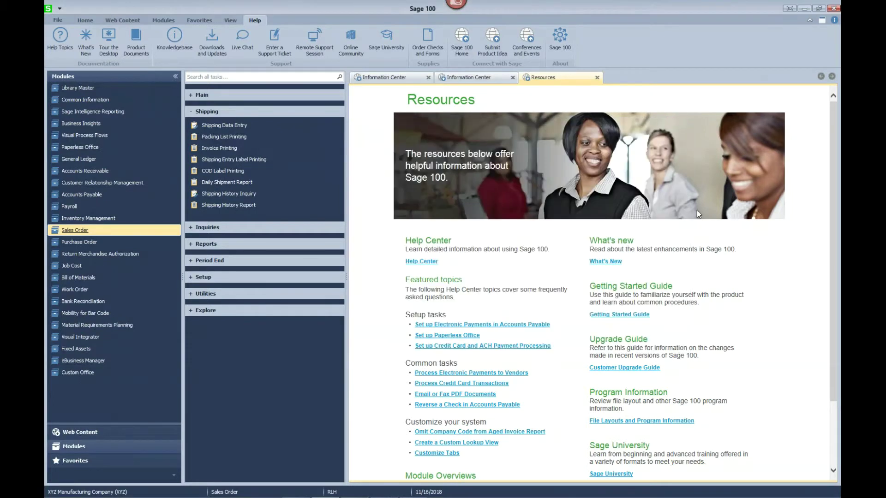
click(191, 95)
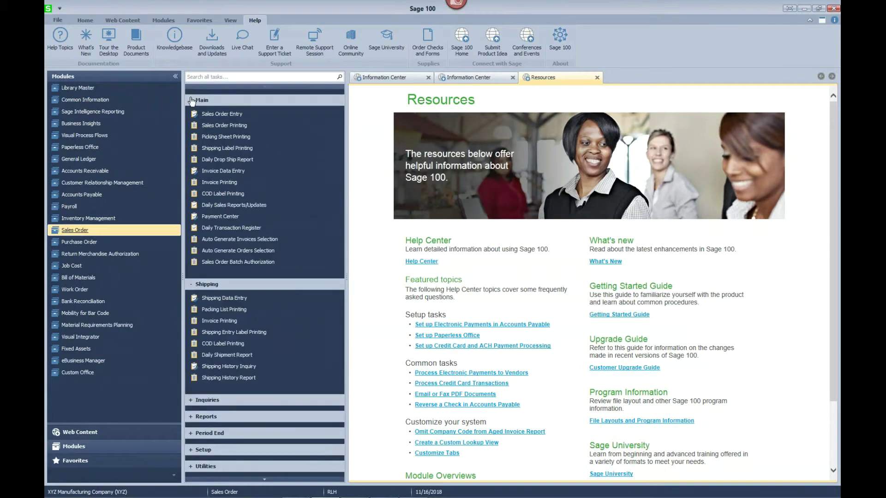
click(225, 172)
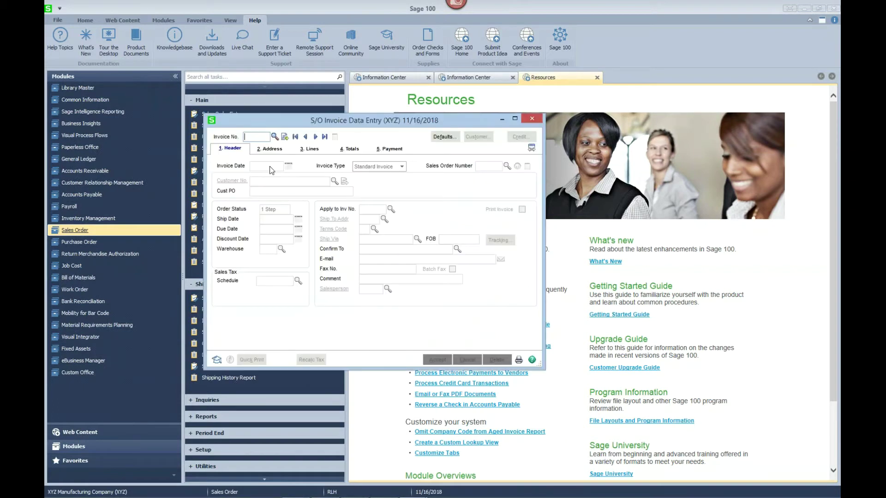
- Bring up invoice 0000054 and apply sales orders 0000013 and 0000015, acknowledging the freight reminder
click(315, 137)
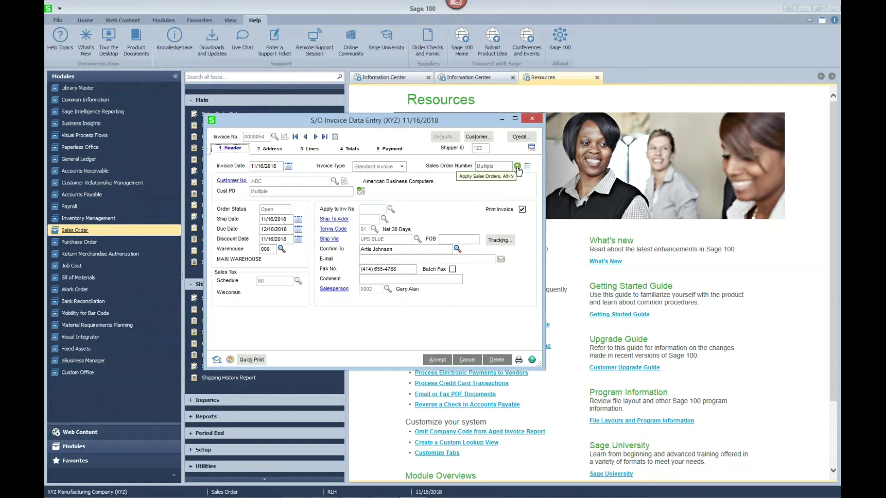
click(517, 167)
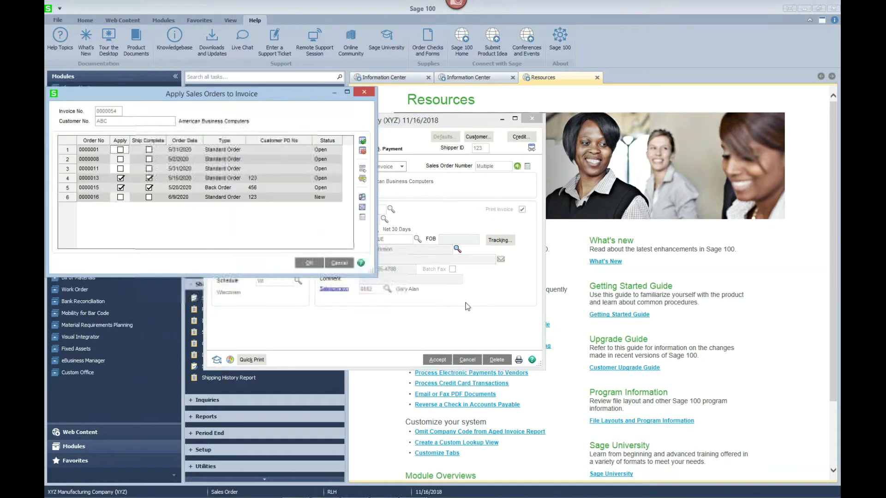
drag(200, 97, 509, 104)
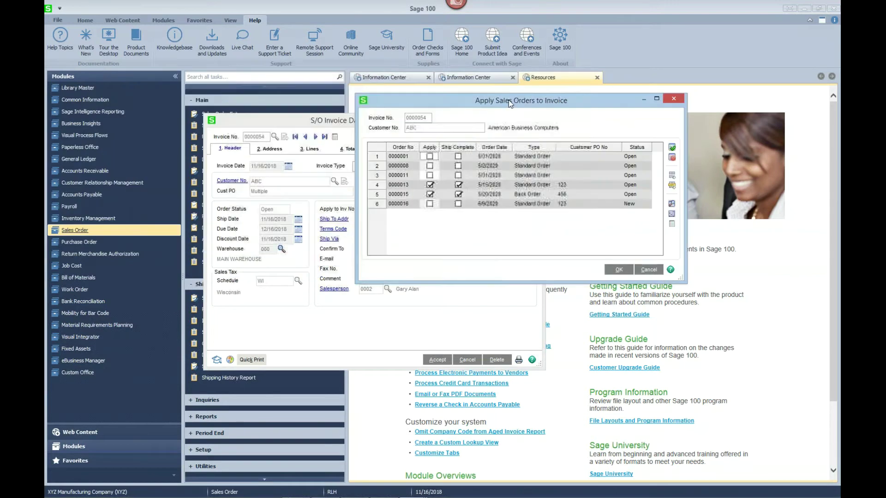
click(619, 273)
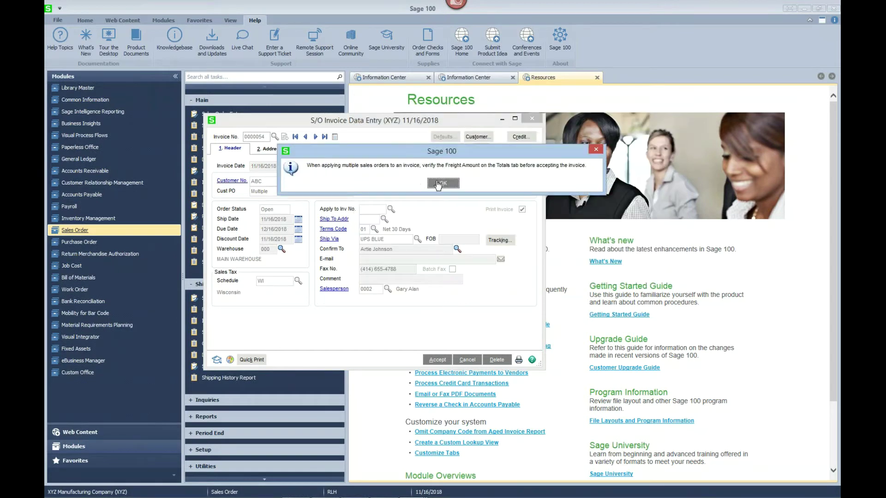
click(438, 184)
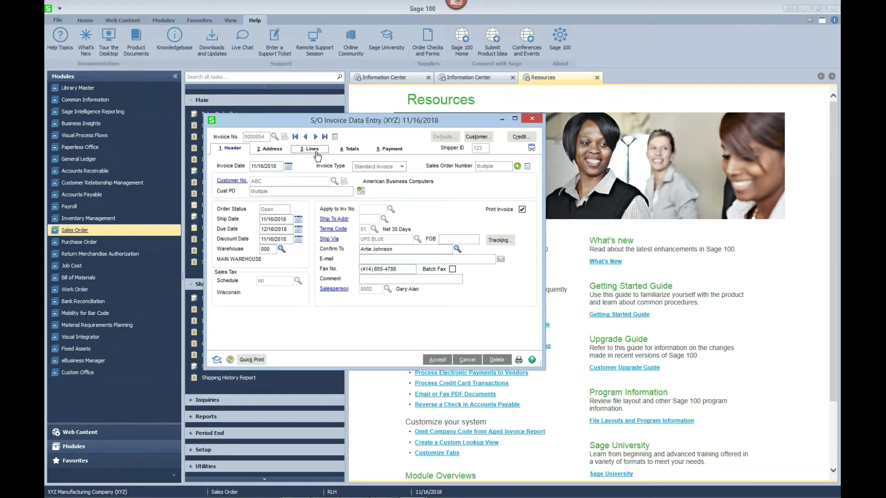
- Try deleting invoice 0000054 from the Lines tab, accept it must be deleted in Shipping, and close
click(312, 149)
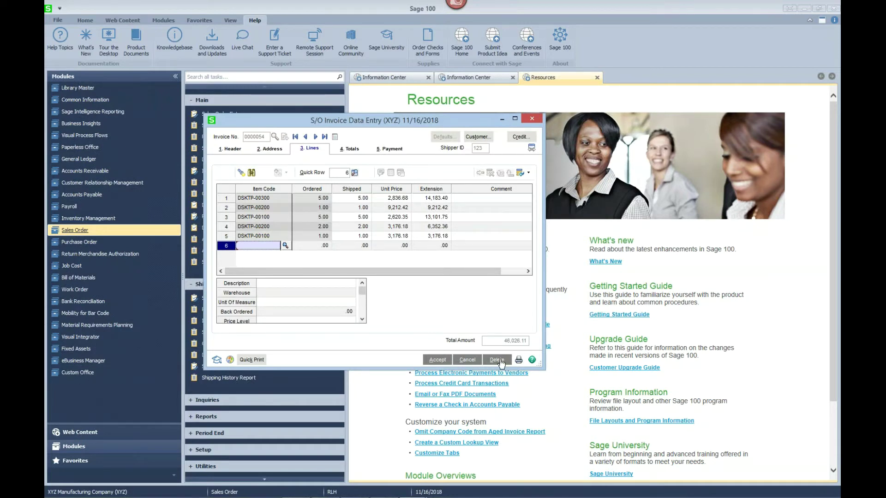
click(497, 360)
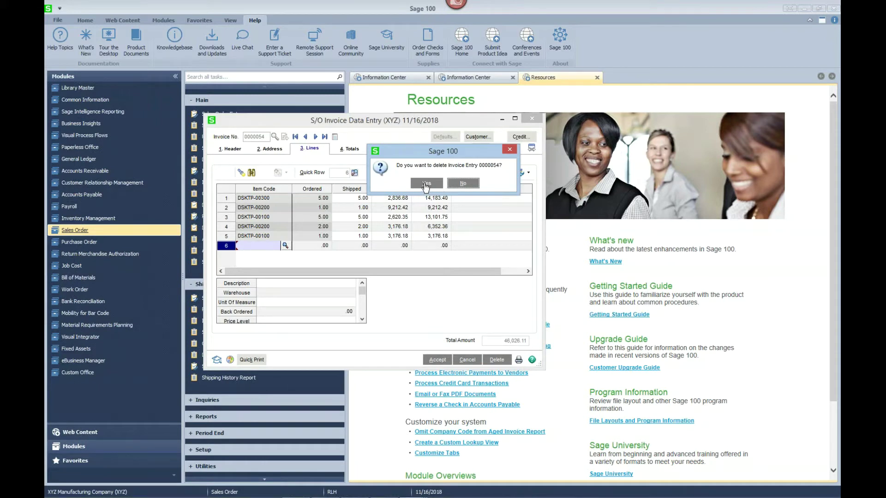
click(426, 185)
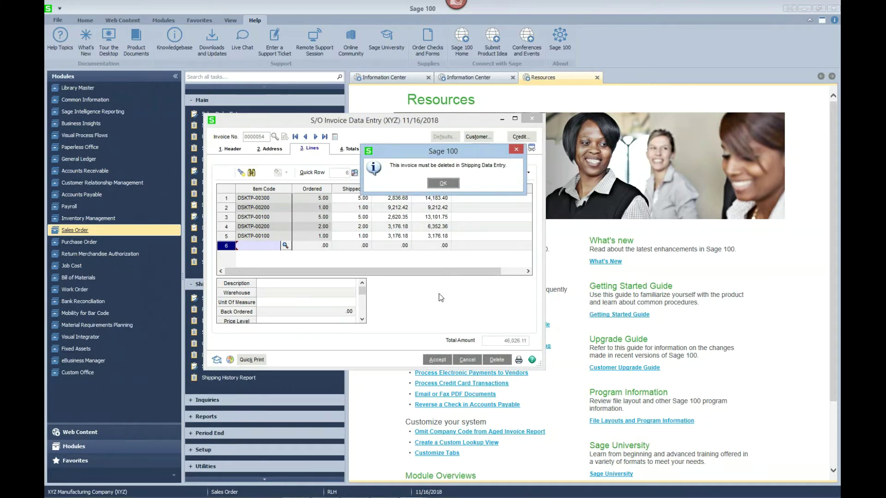
click(442, 184)
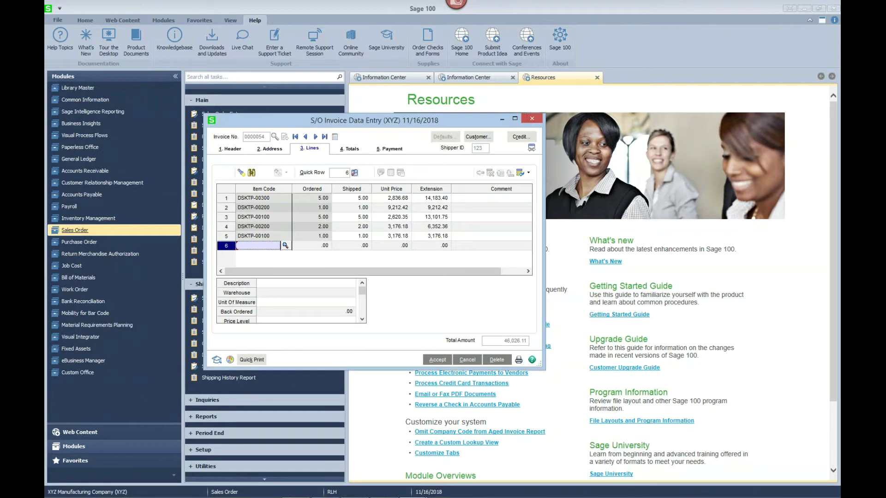
click(532, 119)
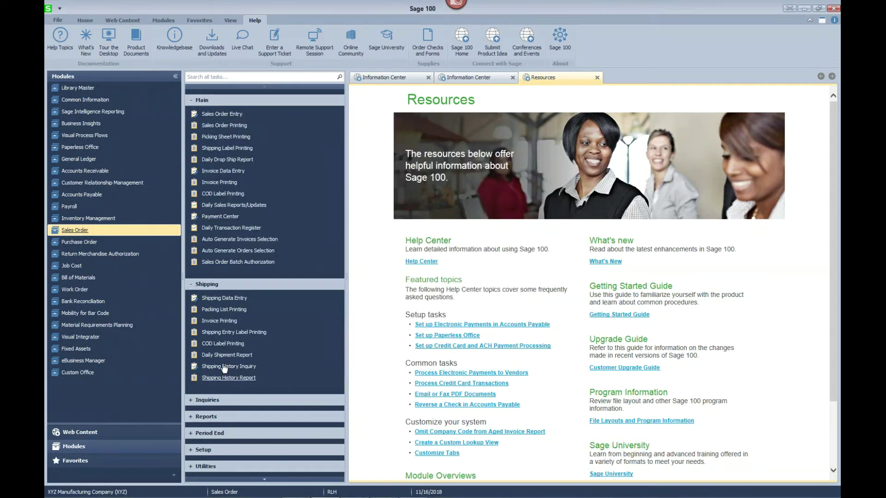
- Load shipper 123's order 0000013 in Shipping Data Entry with all-order detail, delete the entry, and close
click(225, 299)
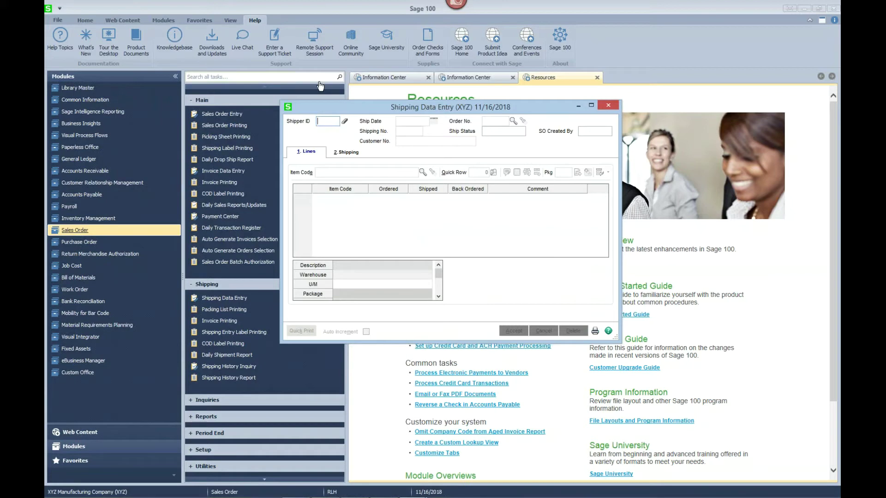
key(Tab)
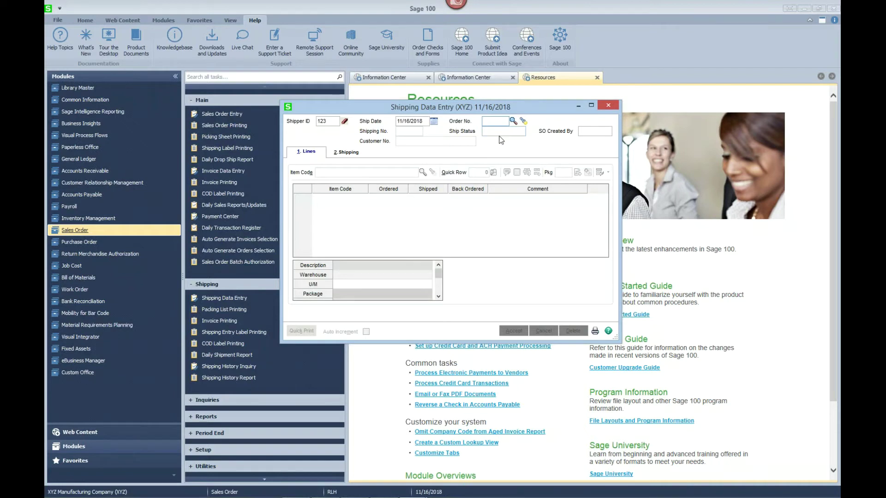
click(523, 121)
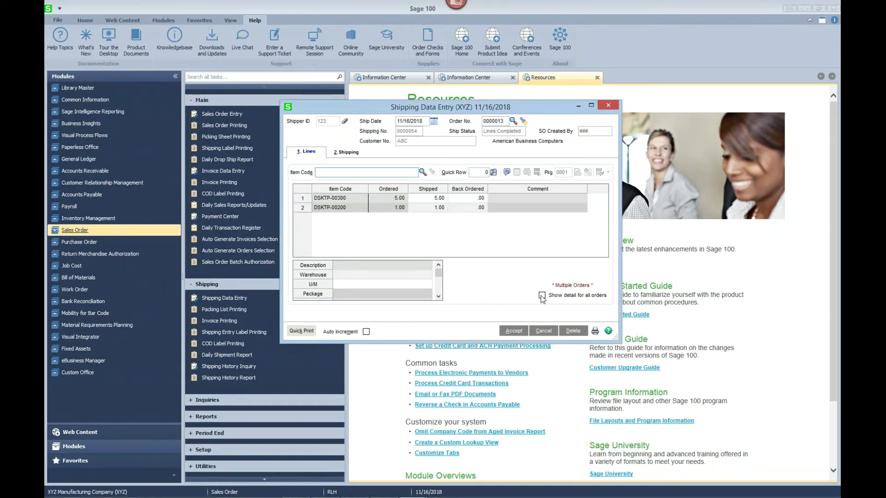
click(542, 296)
click(573, 331)
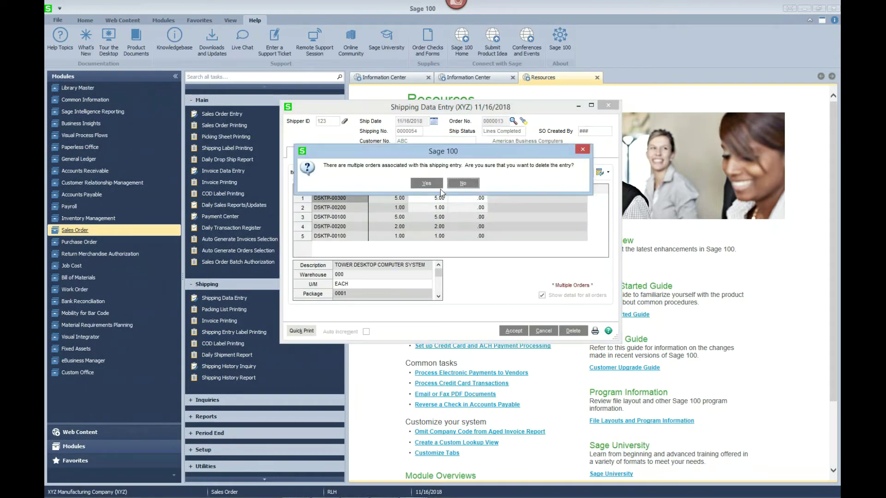
click(436, 184)
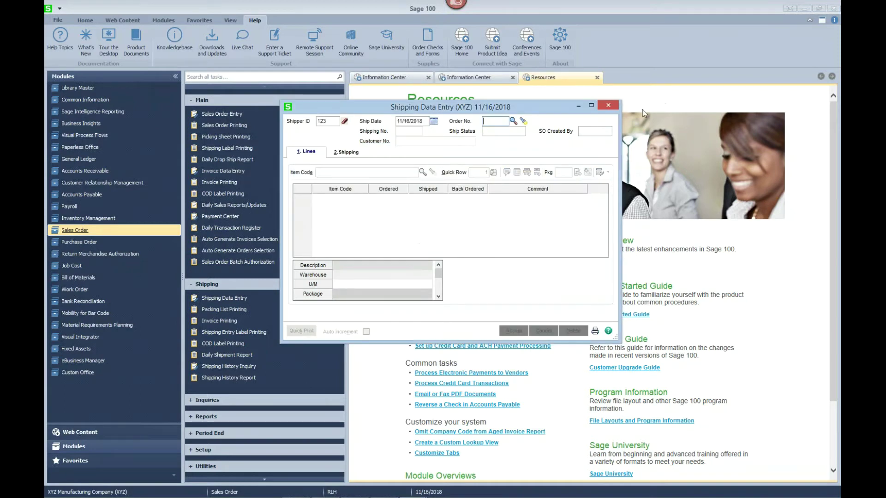
click(607, 108)
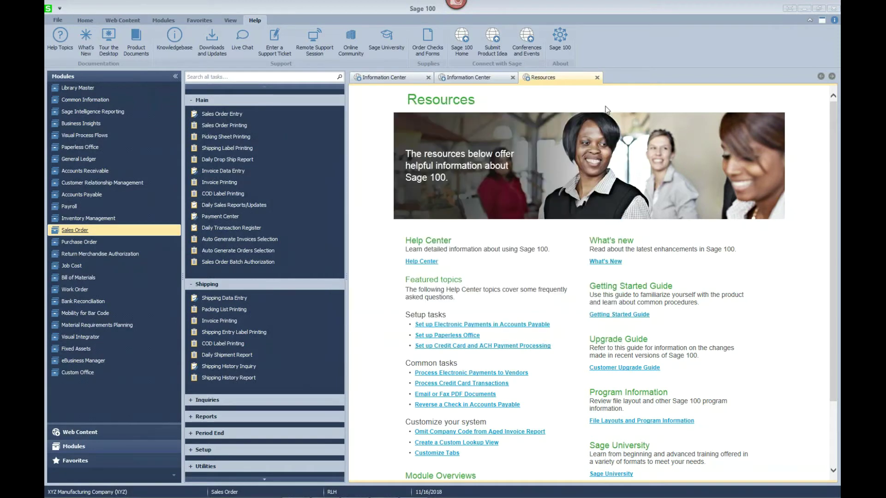
- Mute the volume from the Windows Settings charm, then collapse the Main and Shipping task groups
mouse_move(832, 159)
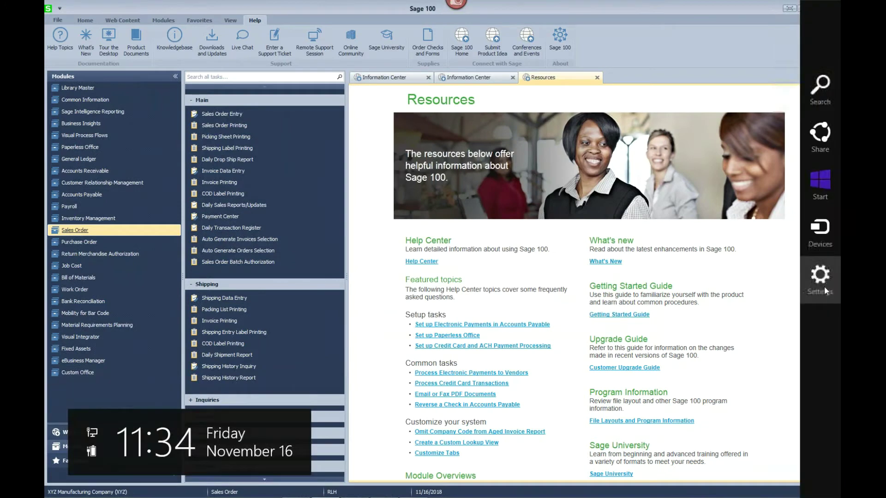
click(825, 286)
click(758, 392)
click(757, 360)
click(559, 7)
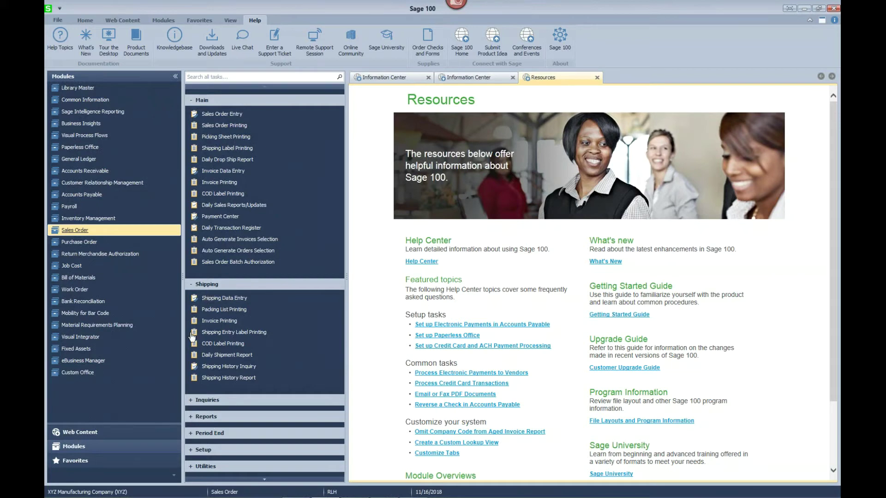
click(192, 102)
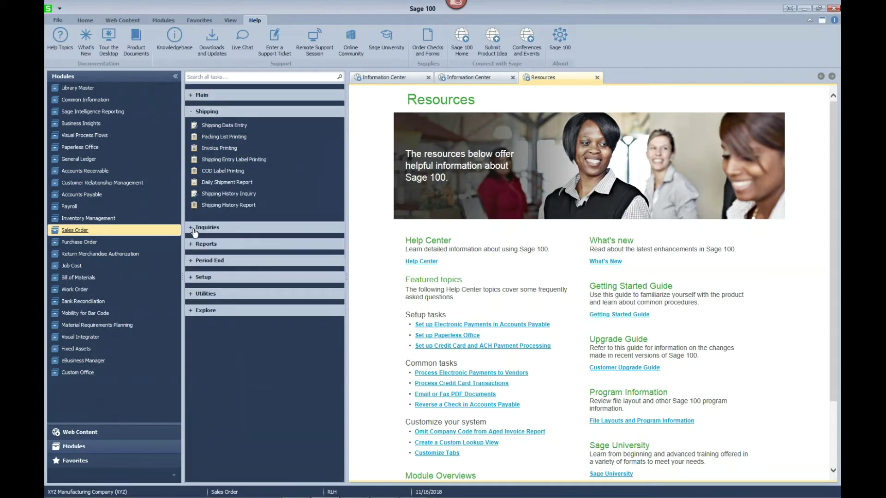
click(193, 113)
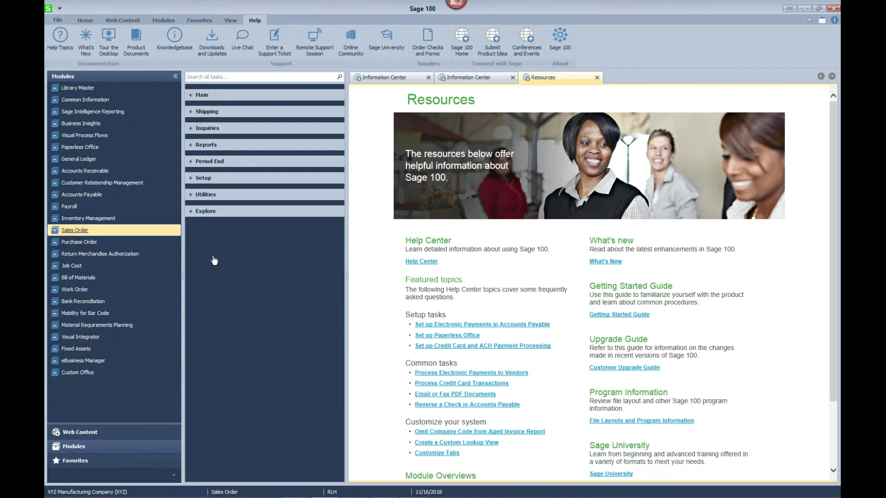
- Launch Shipping Setup Options and close the Shipping Data Entry window still holding the task
click(199, 178)
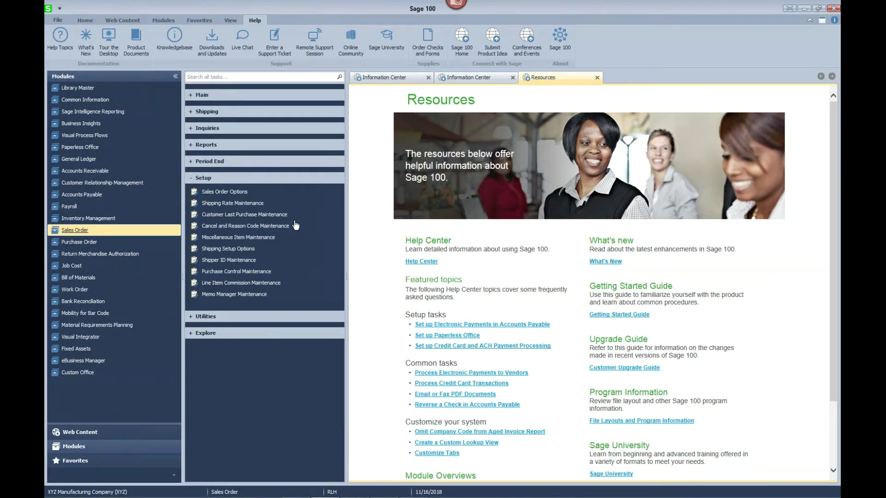
click(253, 249)
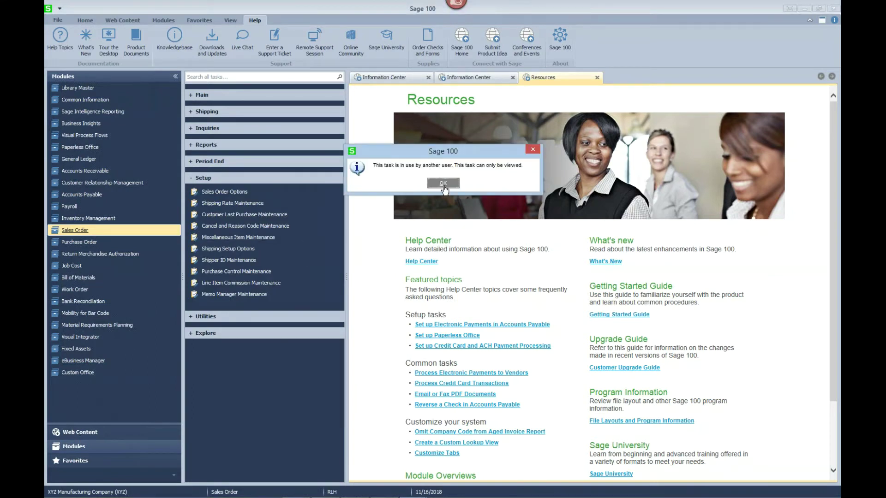
click(443, 184)
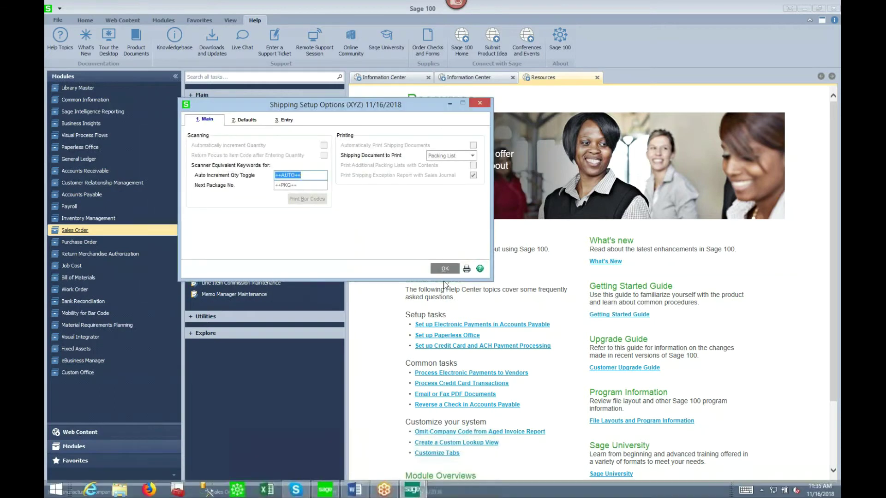
click(412, 492)
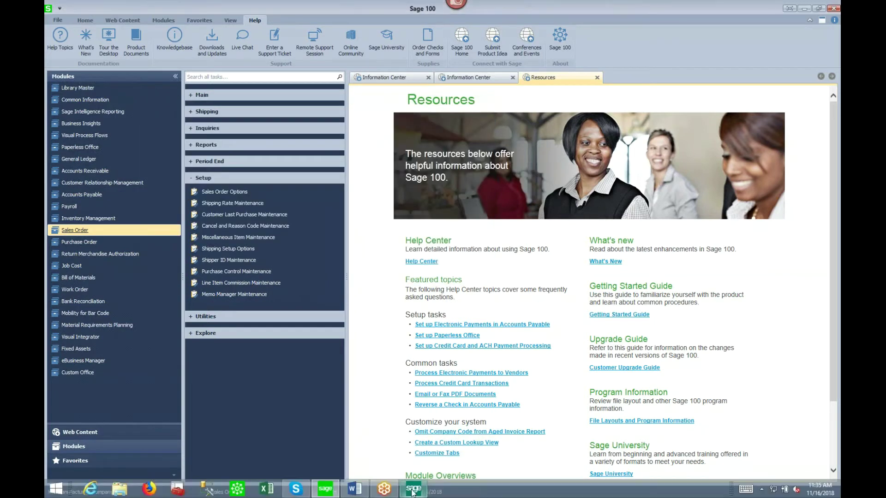
click(413, 492)
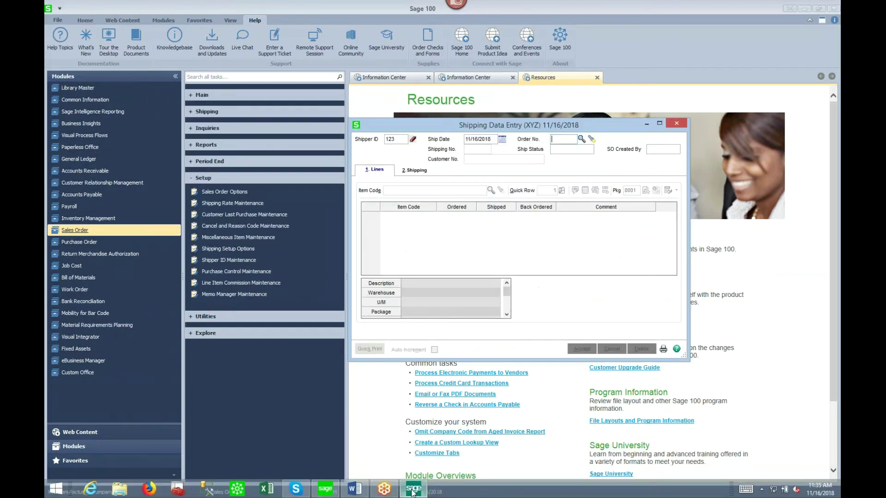
click(677, 123)
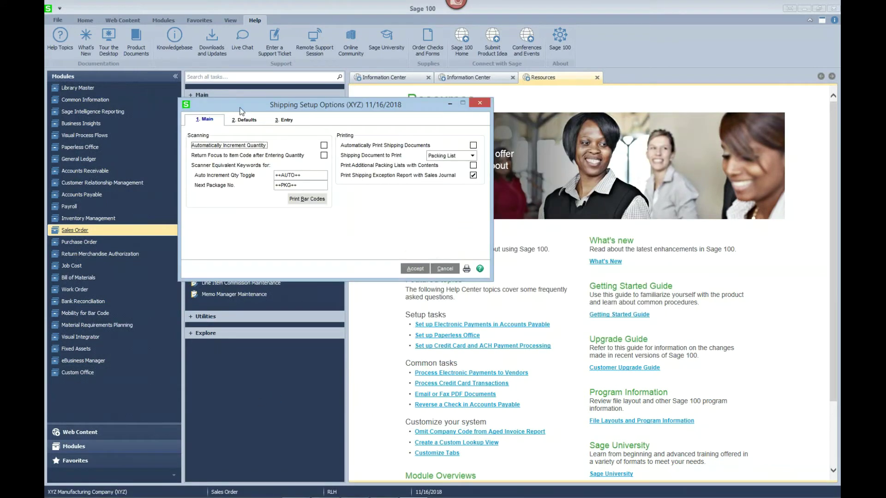
- On the Entry tab set Consolidate by Customer PO No. to Yes and accept
click(285, 120)
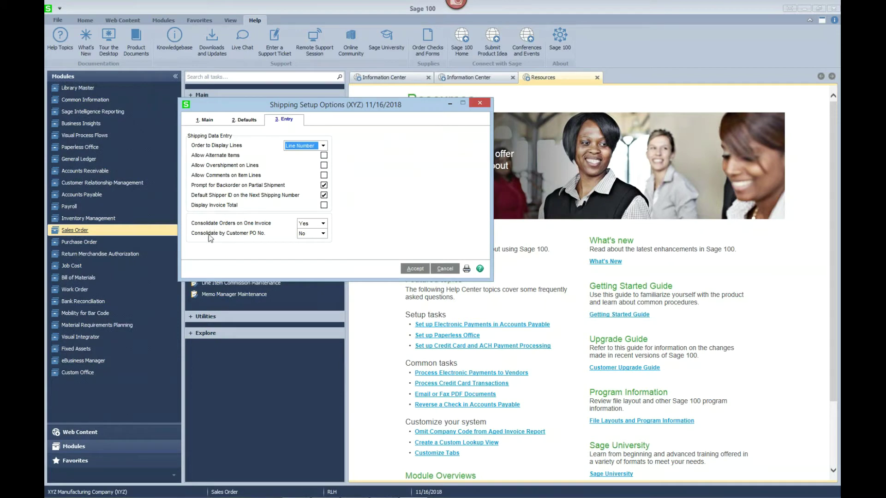
click(323, 234)
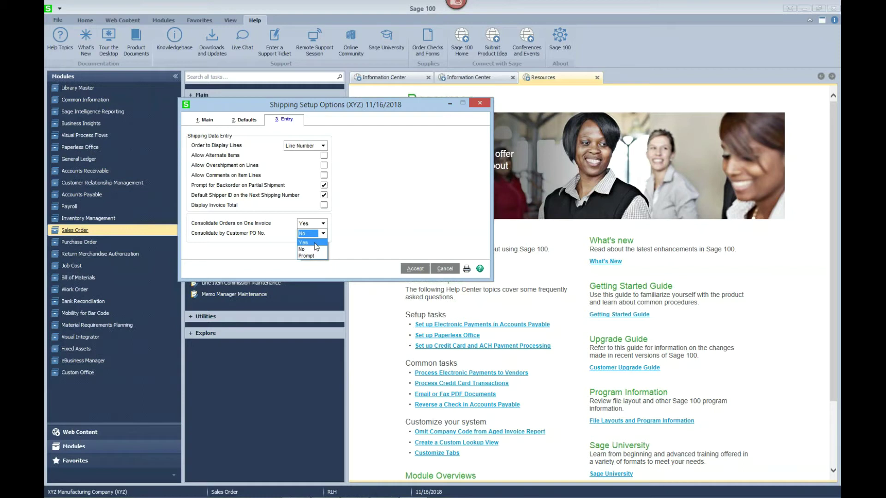
click(316, 244)
click(415, 269)
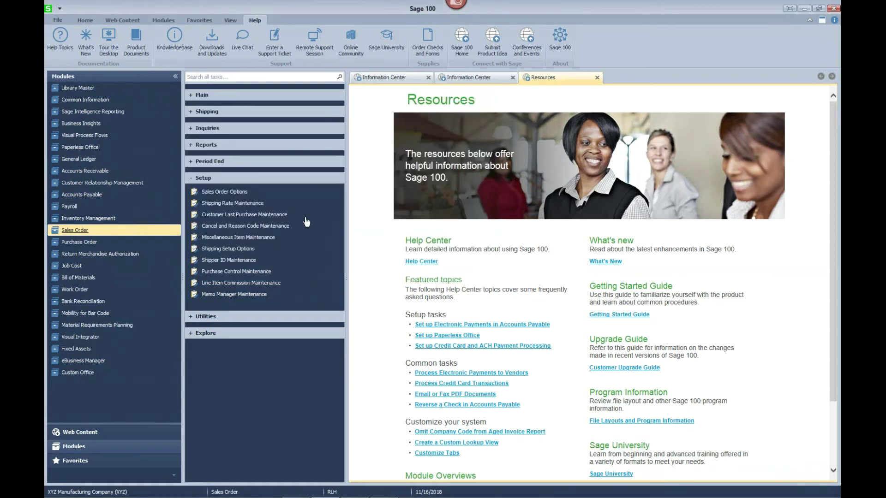
- Open Shipping Data Entry and load sales order 0000013 under shipper ID 123
click(194, 181)
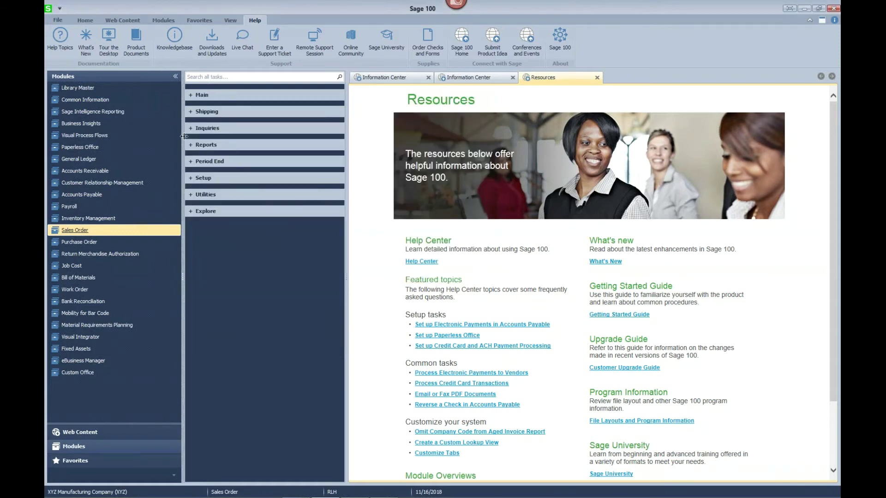
click(192, 113)
click(204, 127)
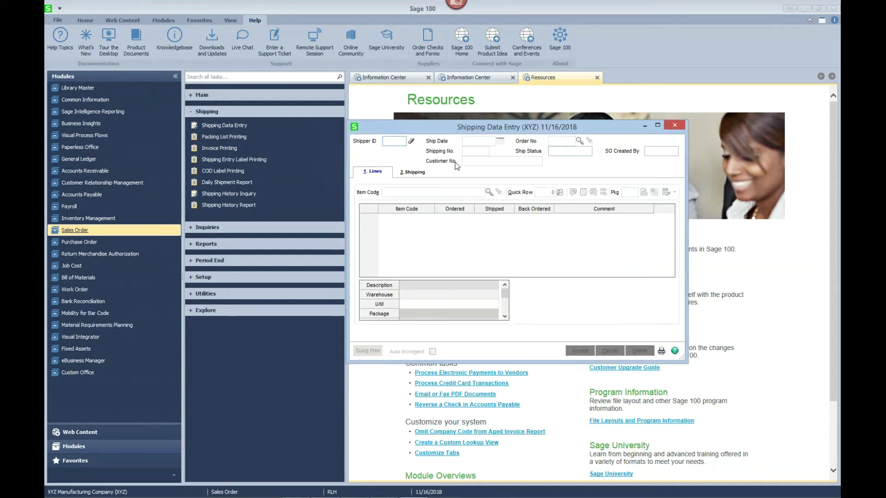
text(123)
key(Tab)
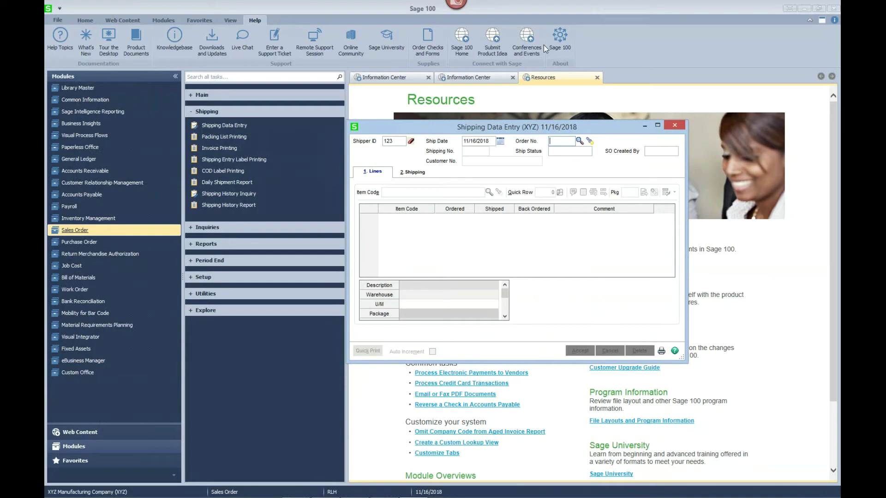
text(13)
key(Tab)
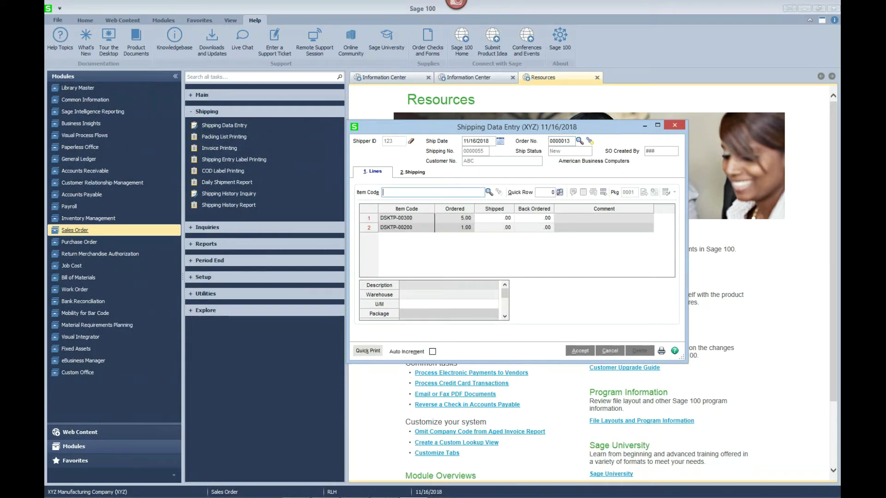
- Ship 5 of DSKTP-00300 and 1 of DSKTP-00200, then accept the shipment
click(502, 219)
text(5)
click(494, 227)
text(1)
key(Tab)
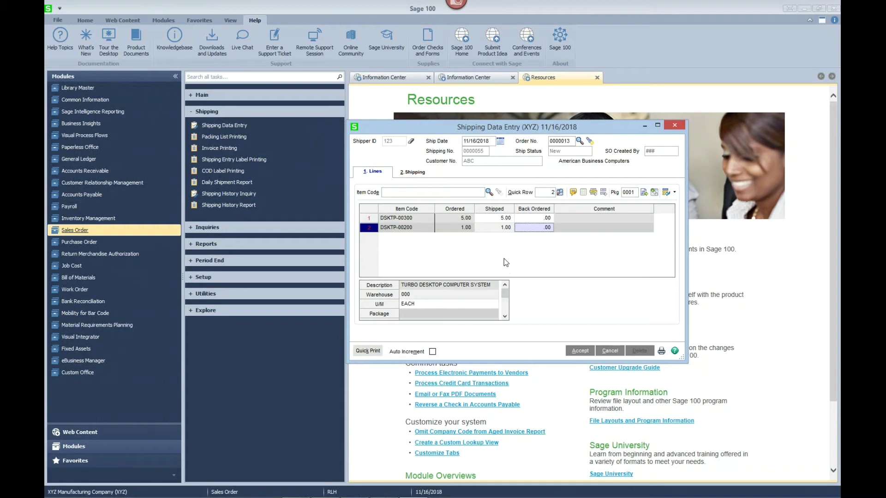
click(577, 354)
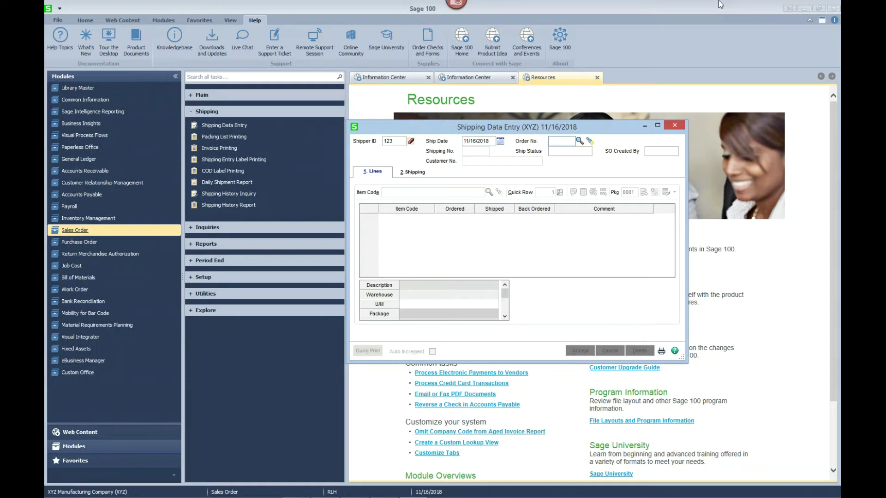
- Load order 0000015 and enter shipped quantities 5, 2 and 1 on its three lines
text(15)
key(Tab)
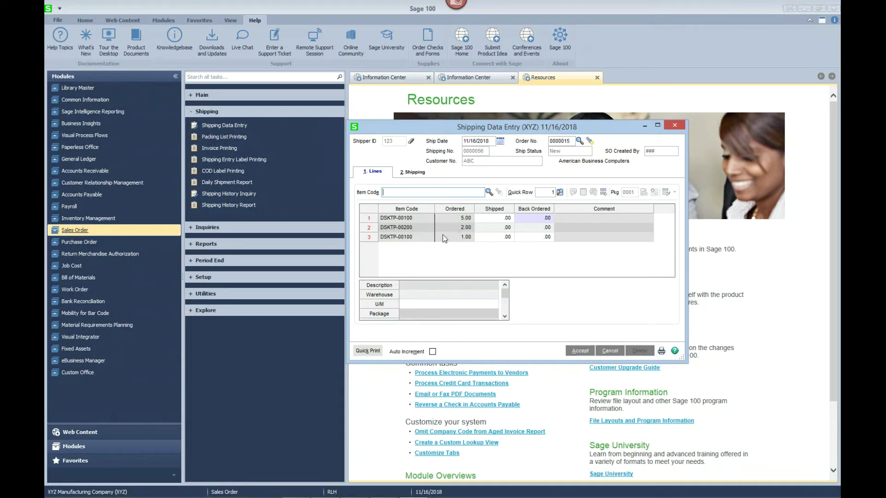
click(496, 219)
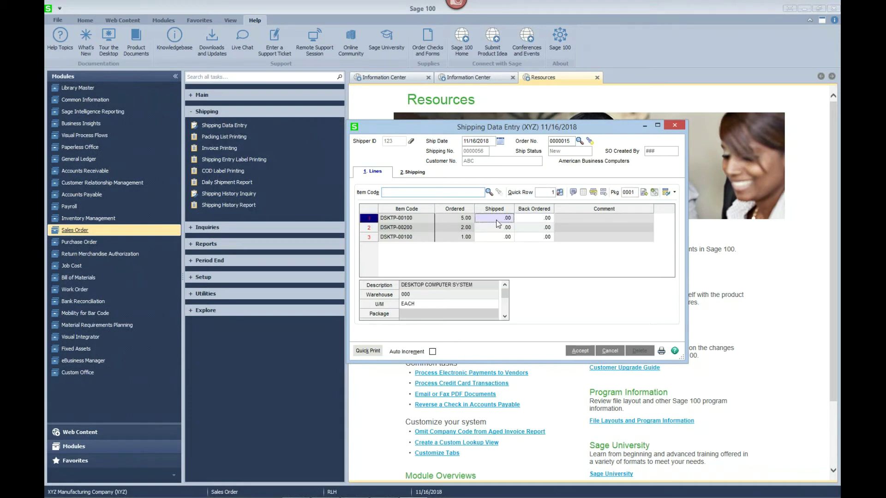
text(5)
key(Down)
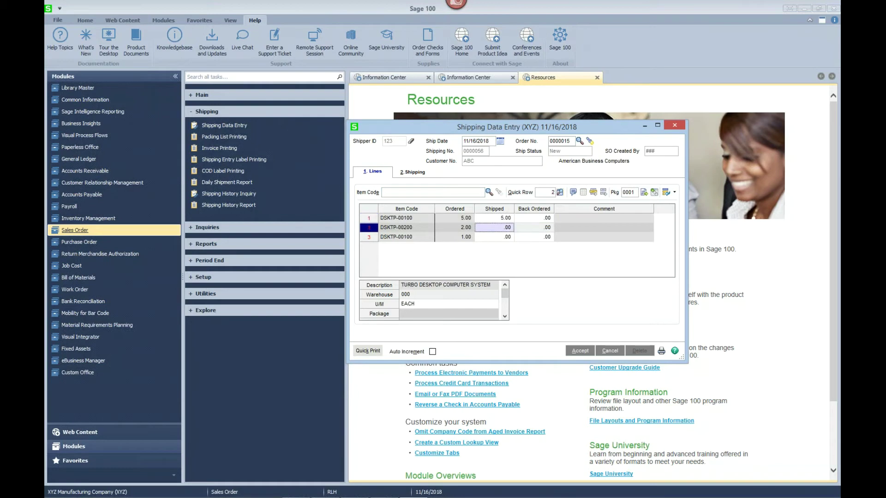
text(2)
key(Down)
text(1)
key(Up)
- Accept order 0000015's shipment and load sales order 0000016
click(580, 352)
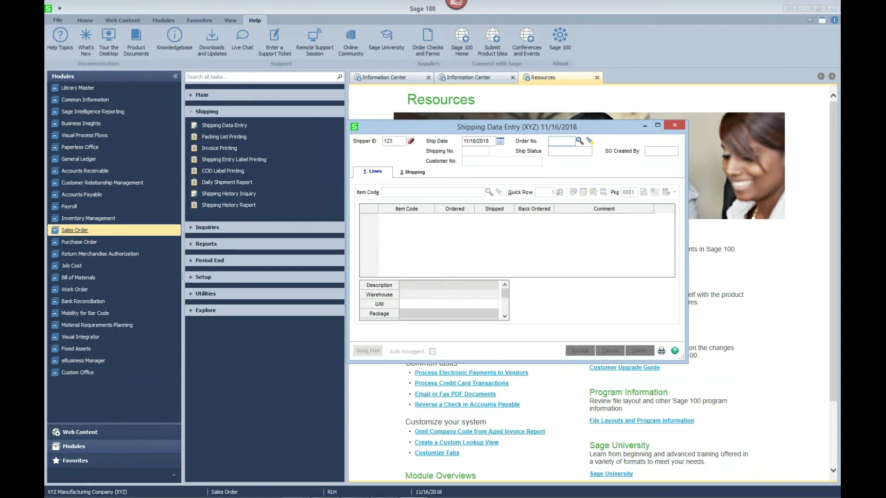
text(16)
key(Tab)
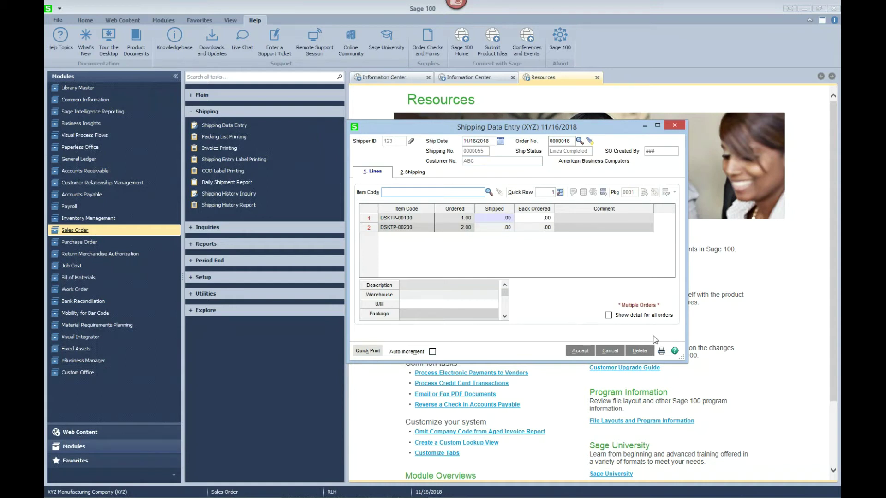
- Show detail for all orders and ship rows 3 and 4 in full with quantities 1 and 2
click(608, 316)
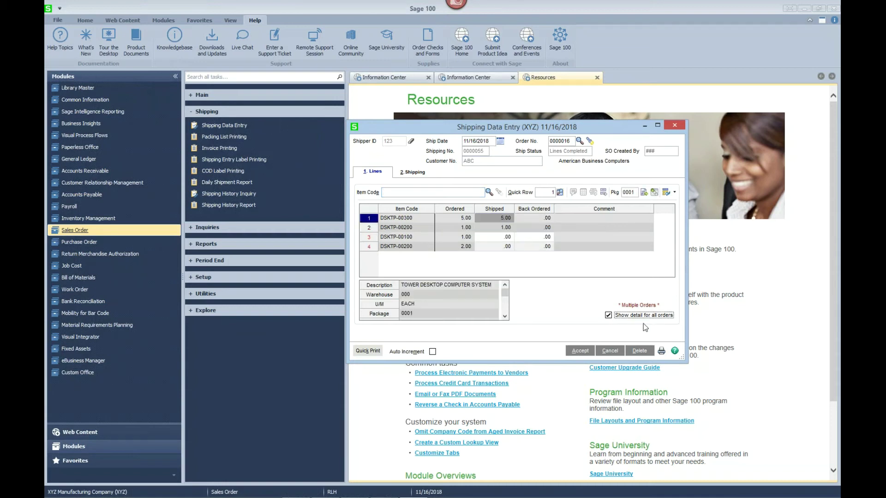
click(491, 237)
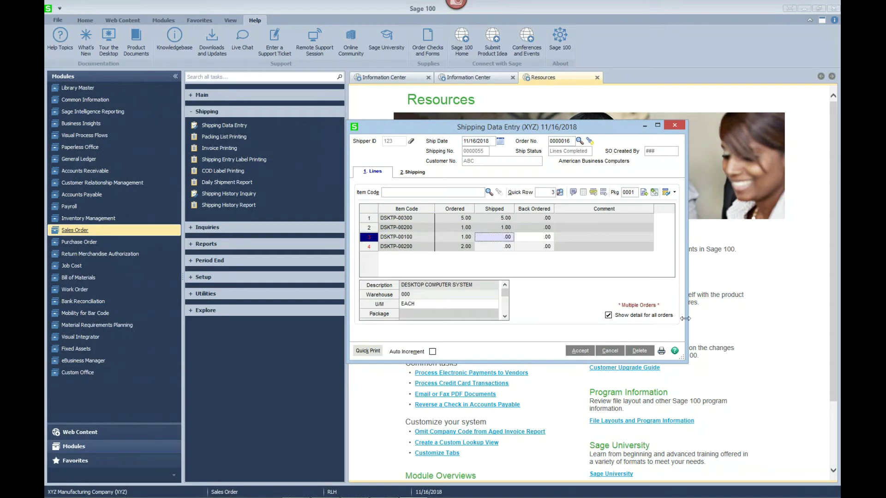
text(1)
key(Down)
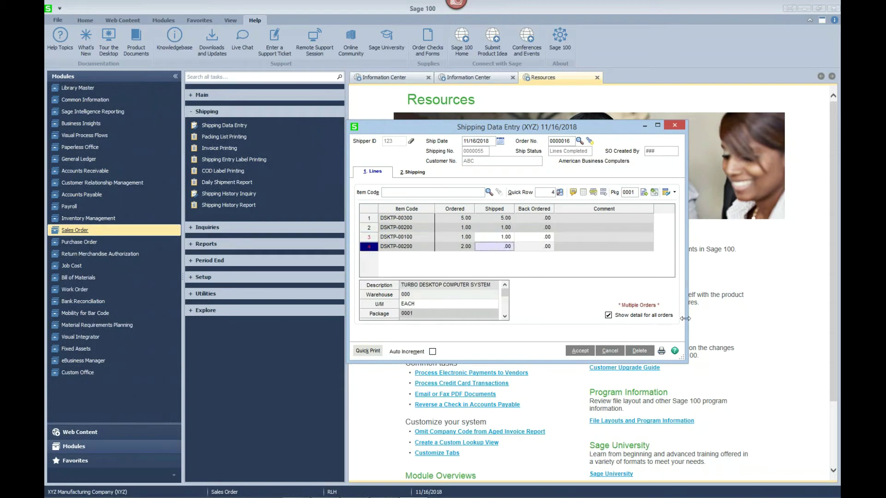
text(2)
key(Up)
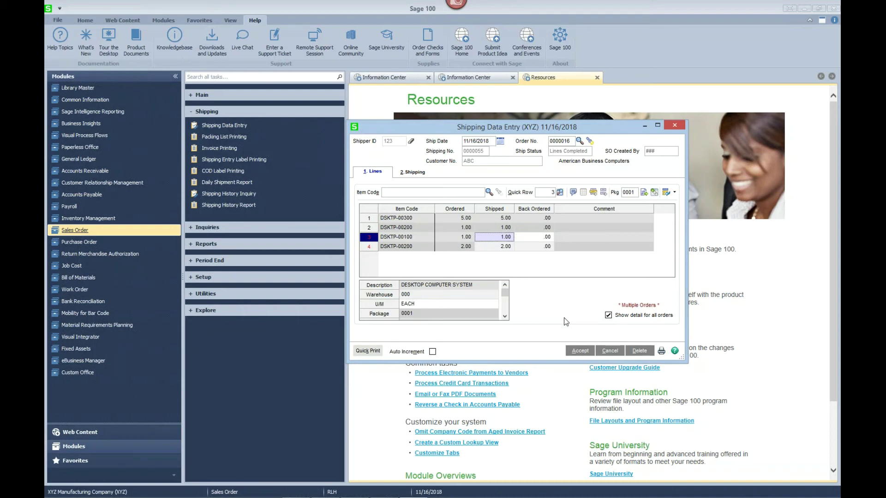
- Accept the consolidated shipment, close Shipping Data Entry, and launch Invoice Data Entry
click(579, 351)
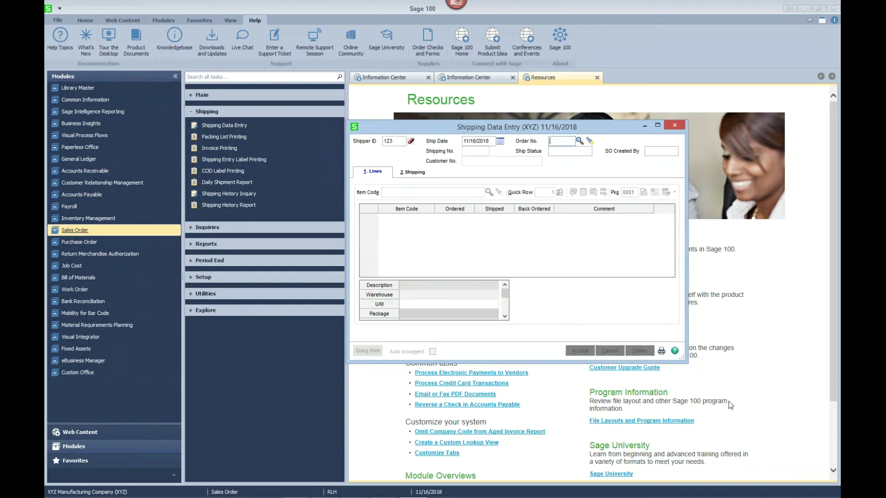
click(675, 126)
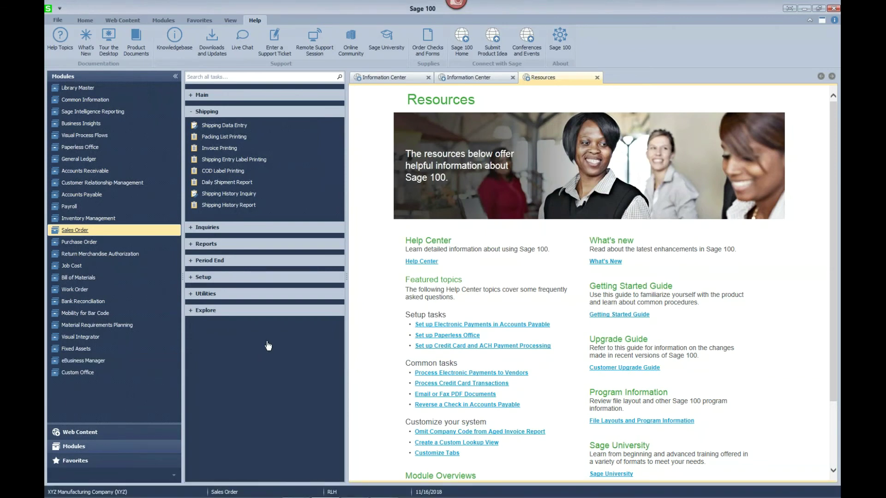
click(191, 112)
click(191, 96)
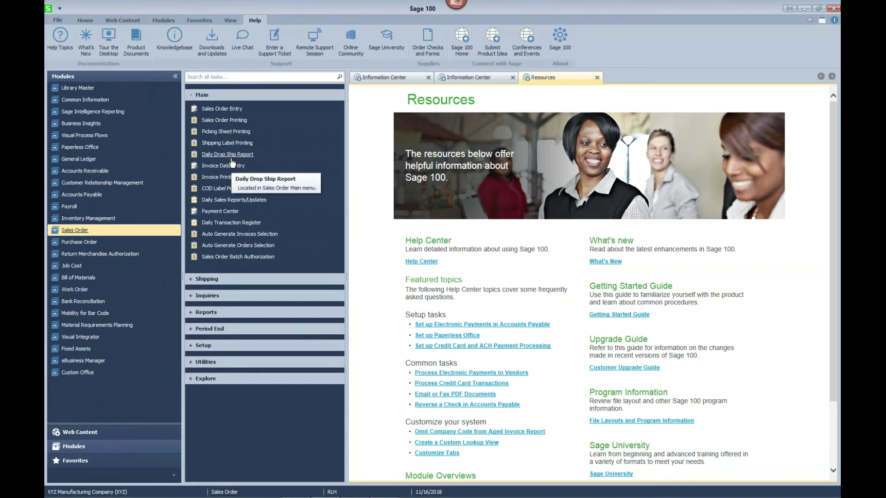
click(231, 166)
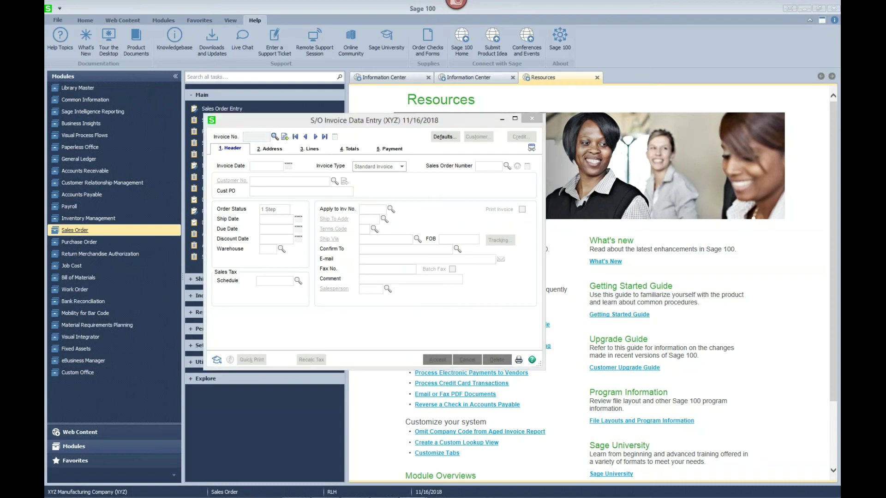
- Load invoice 0000055, verify it applies orders 0000013 and 0000016, and view its lines
click(275, 137)
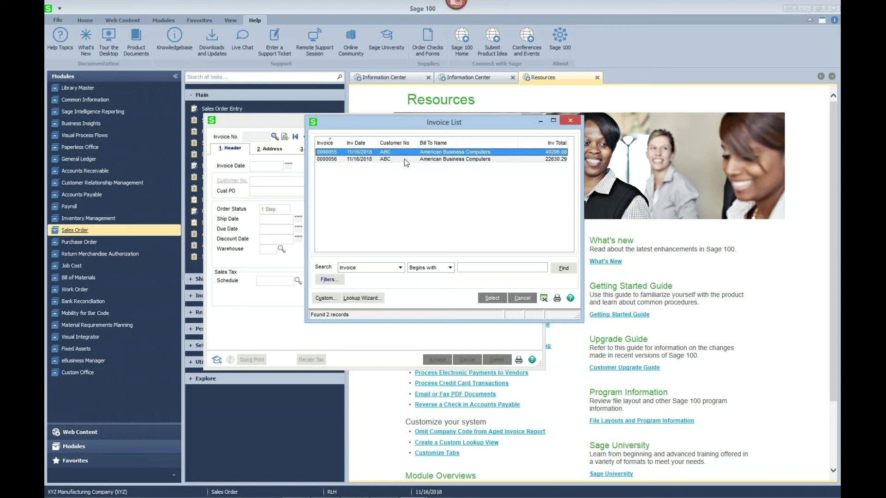
click(492, 299)
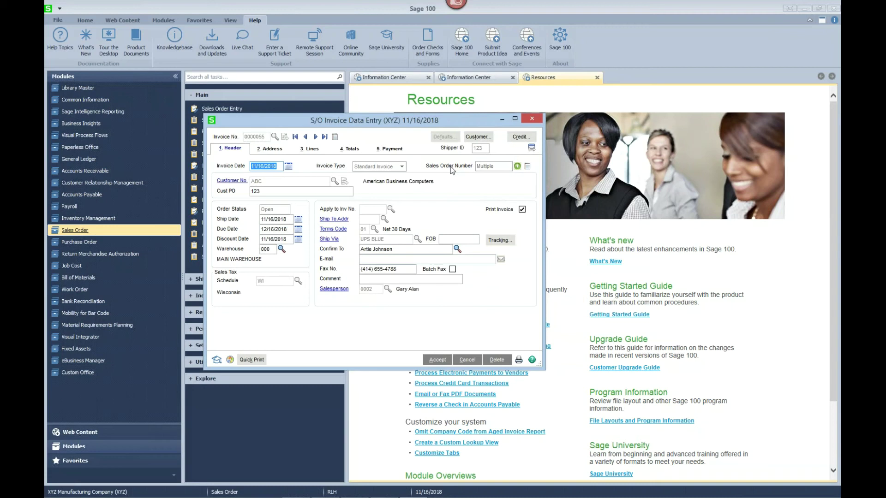
click(518, 167)
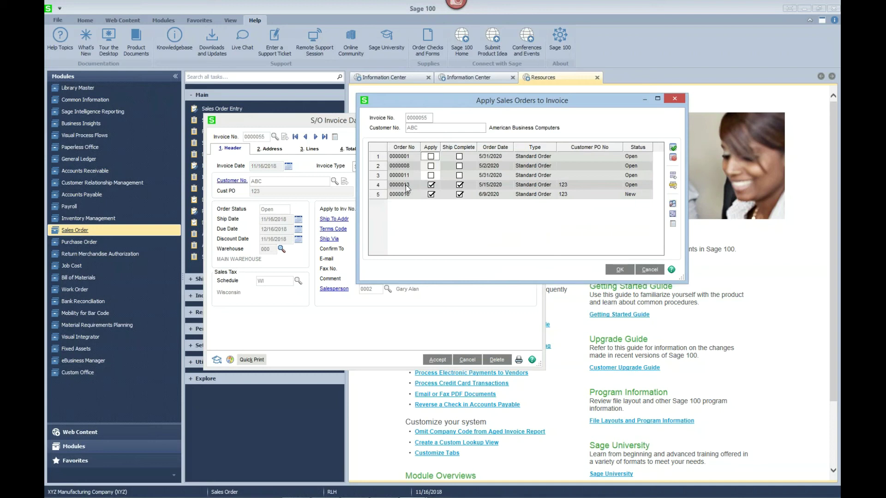
click(621, 270)
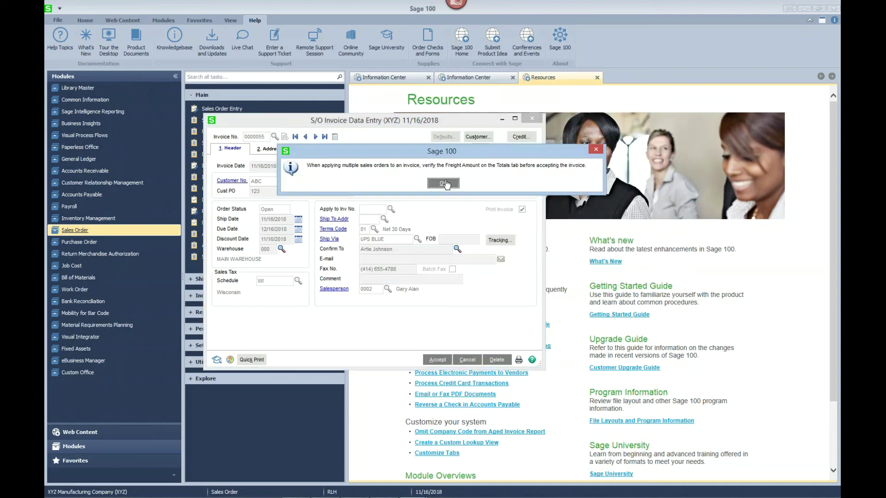
click(444, 183)
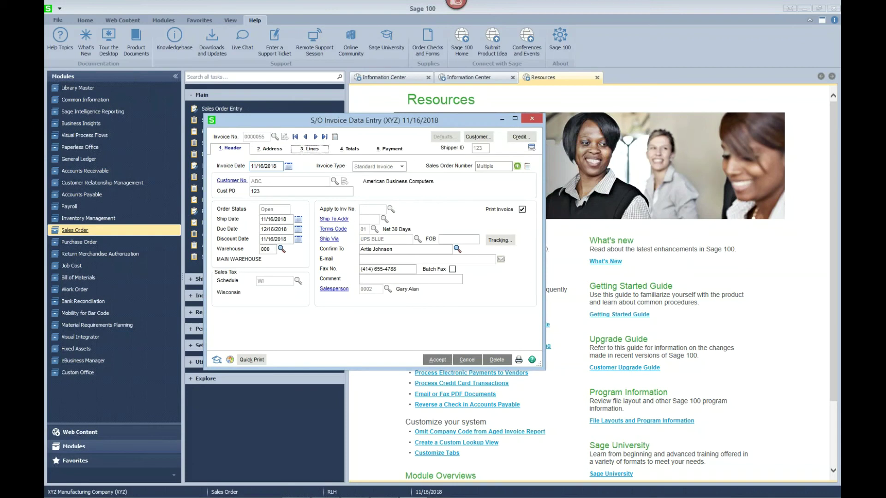
click(315, 150)
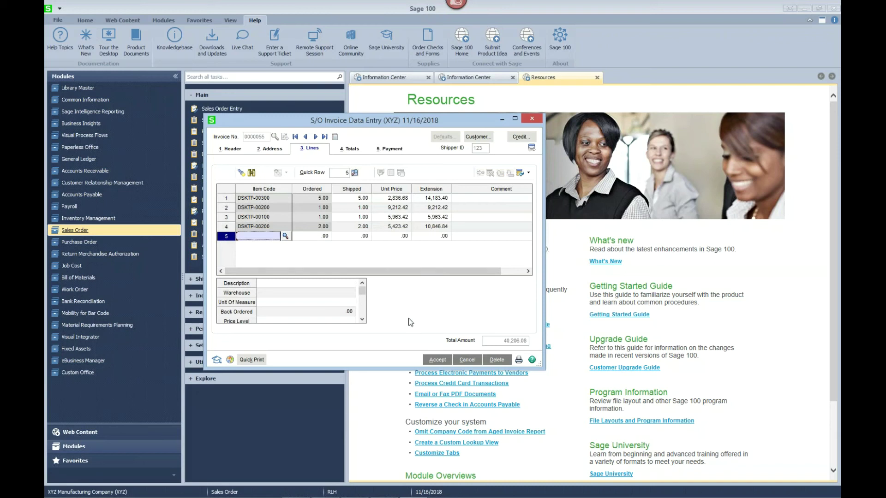
- Return to invoice 0000055's header and advance to invoice 0000056
click(235, 151)
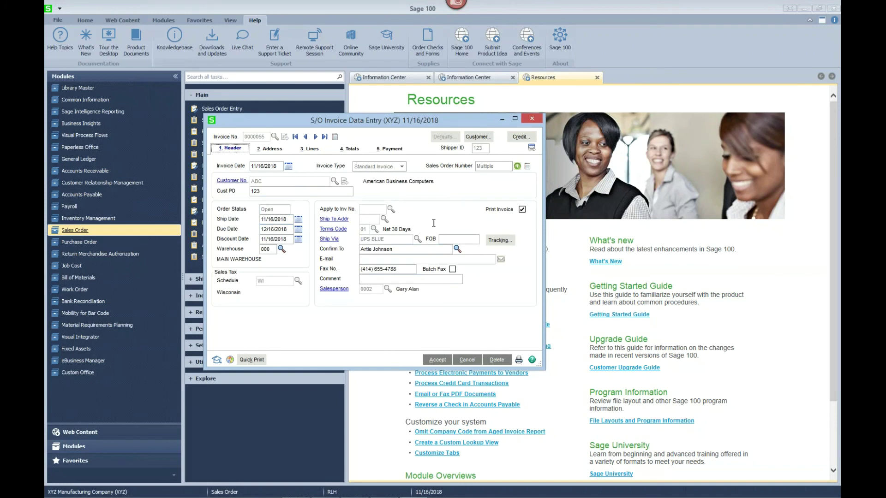
click(315, 137)
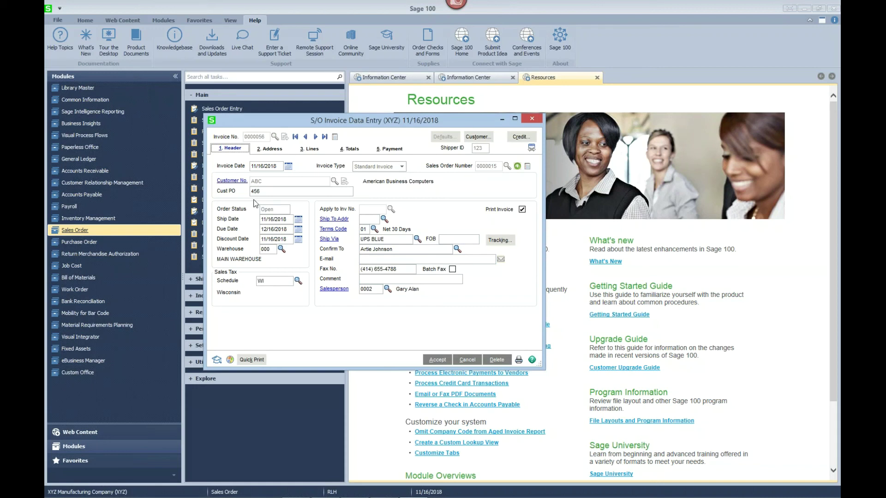
- Review invoice 0000056's three lines totalling 22,630.29, then close the invoice window
click(311, 149)
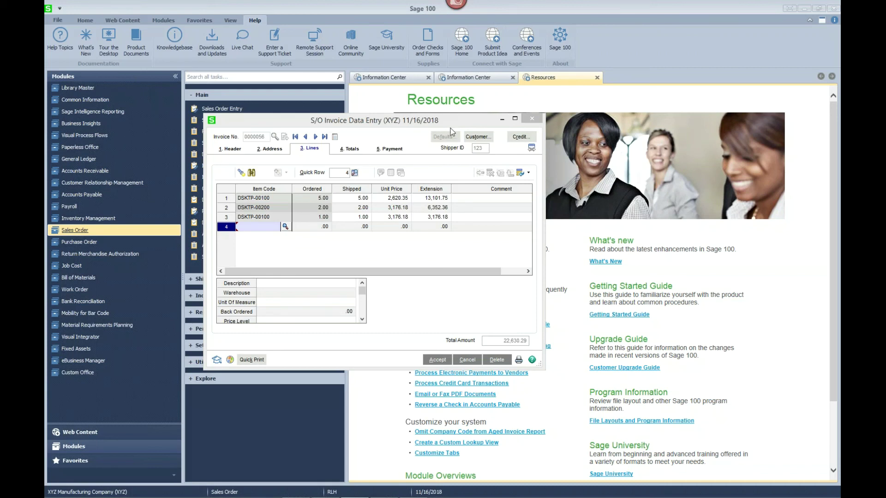
click(533, 119)
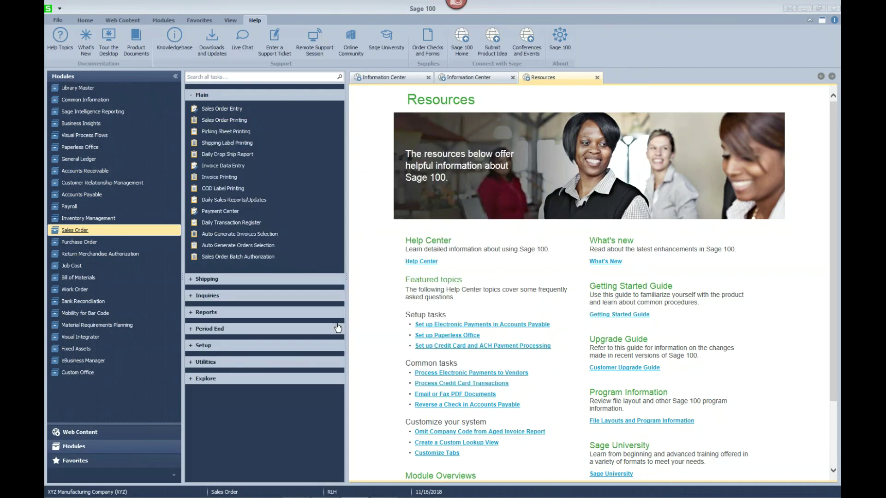